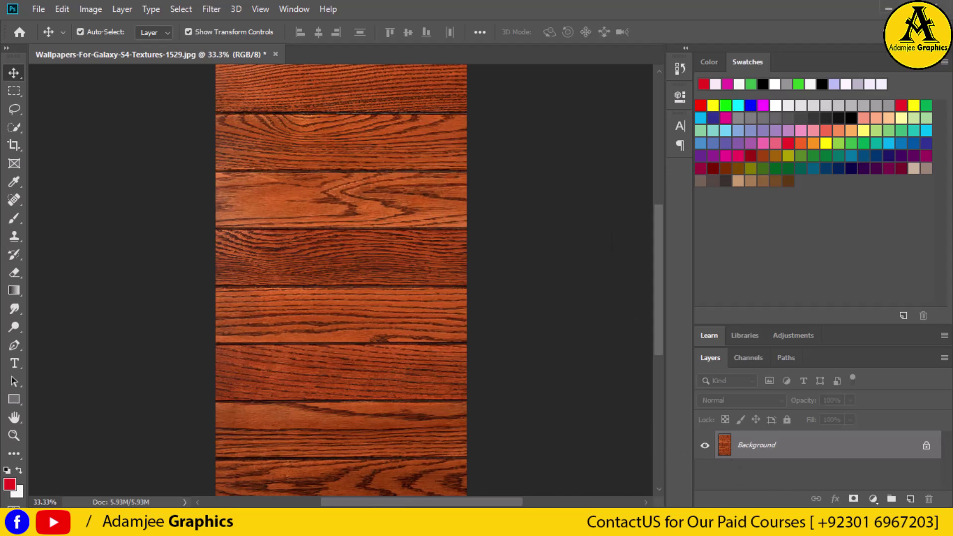
Add an empty Layer 1 to the wood wallpaper and open the helmet photo images (1).jpg.
click(910, 499)
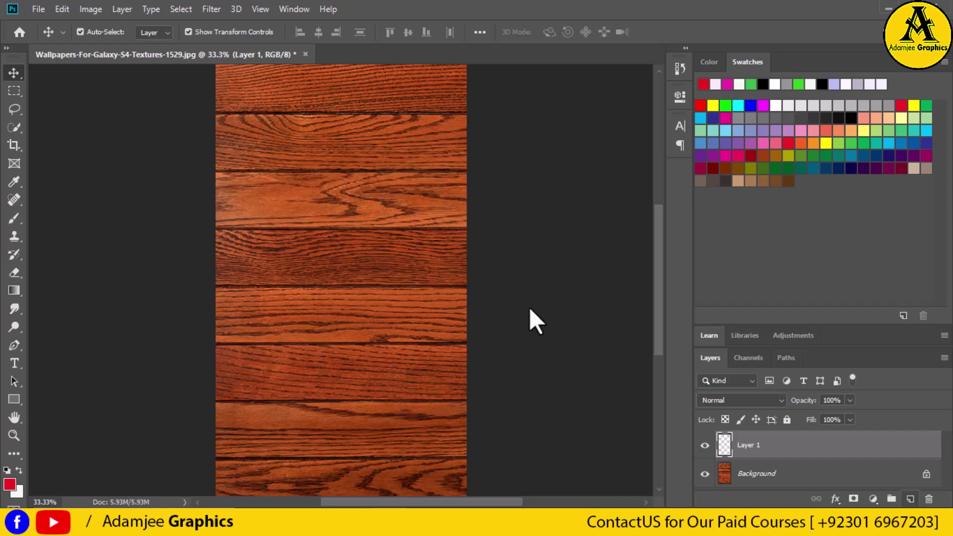
double_click(769, 447)
key(ctrl+o)
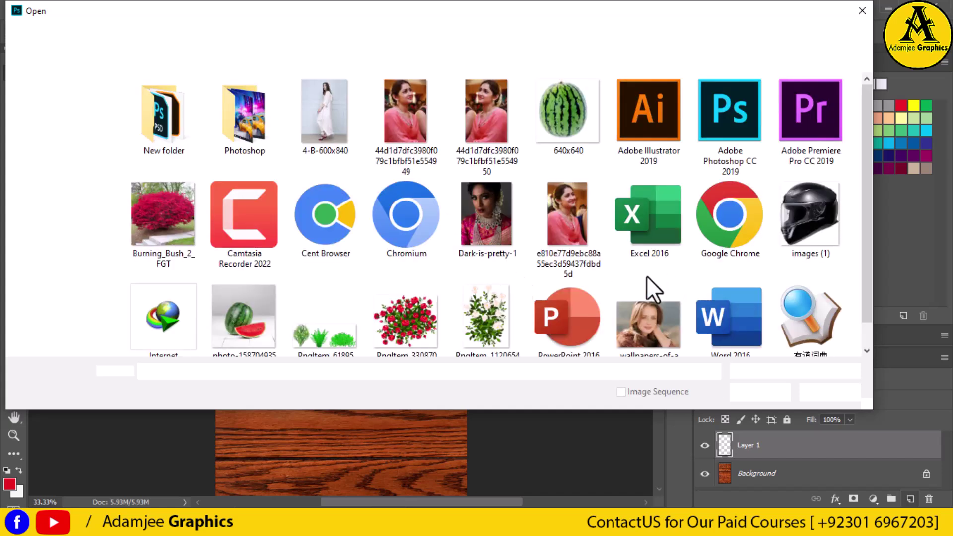
click(813, 218)
click(759, 392)
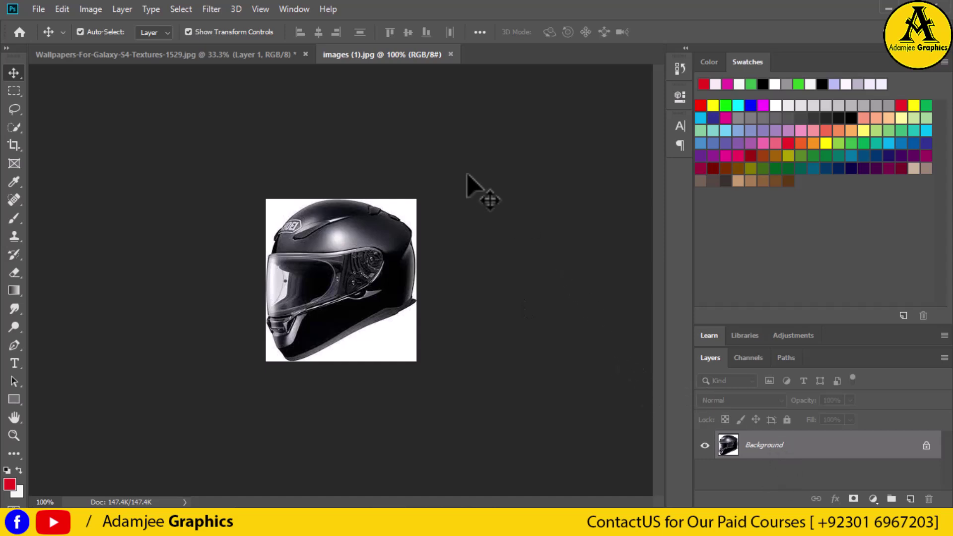
Open the watermelon photo 640x640.jpg and flip between the three open documents.
click(236, 55)
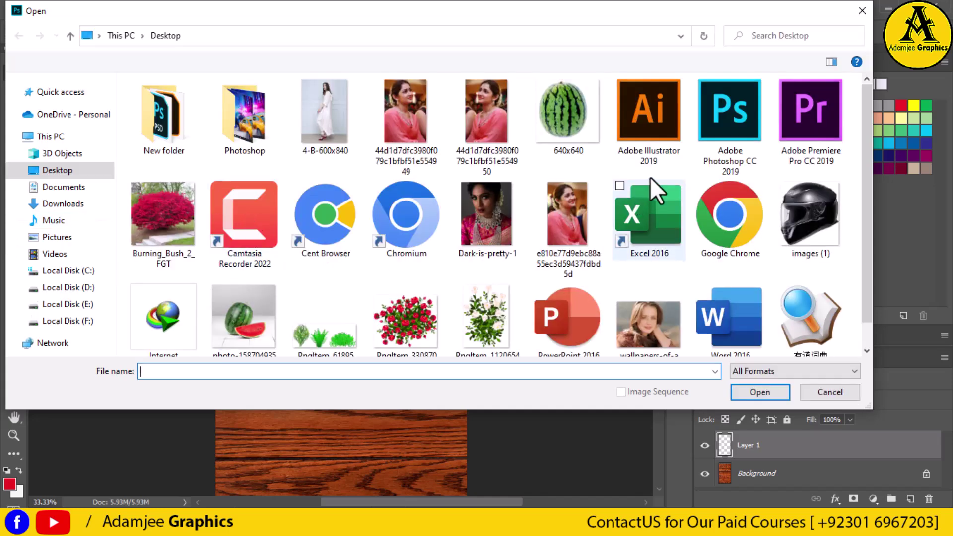
click(557, 107)
click(755, 391)
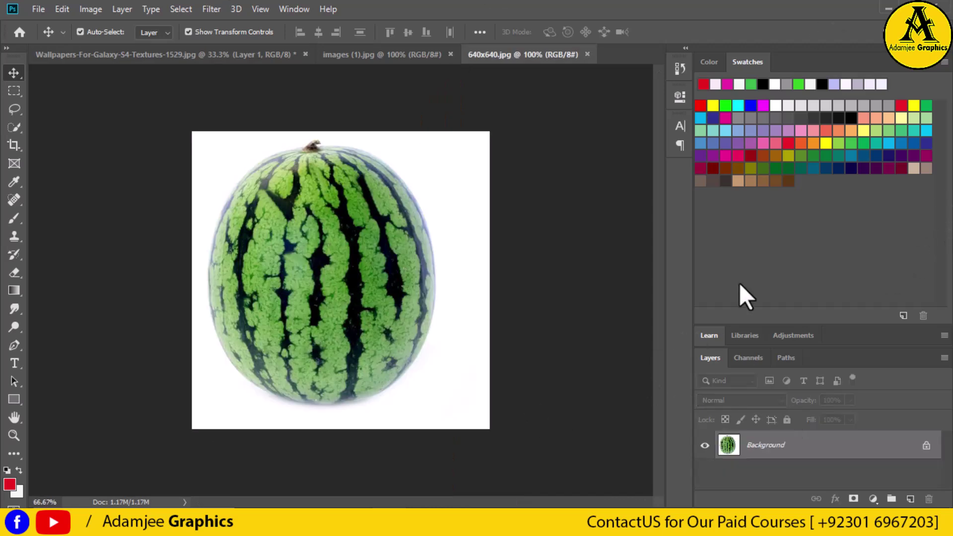
click(401, 56)
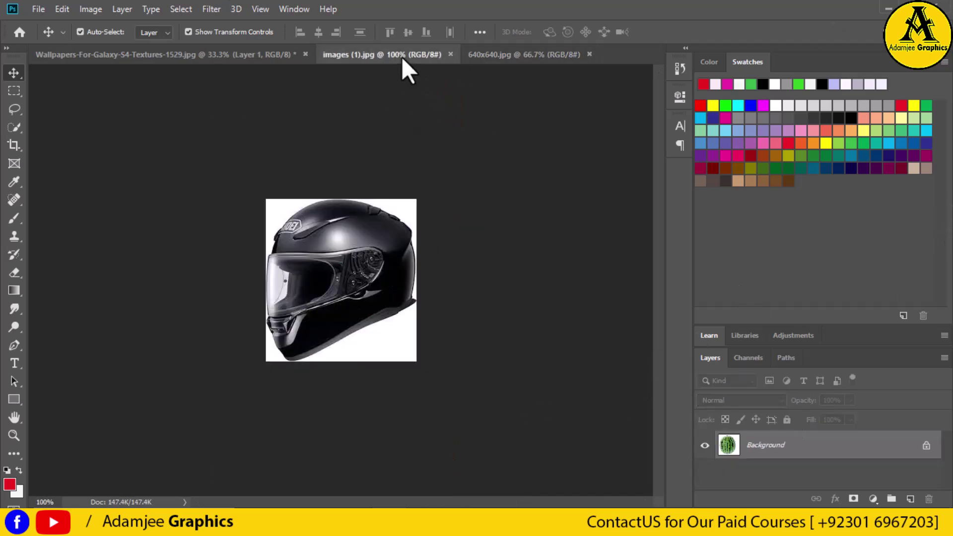
click(209, 60)
click(543, 54)
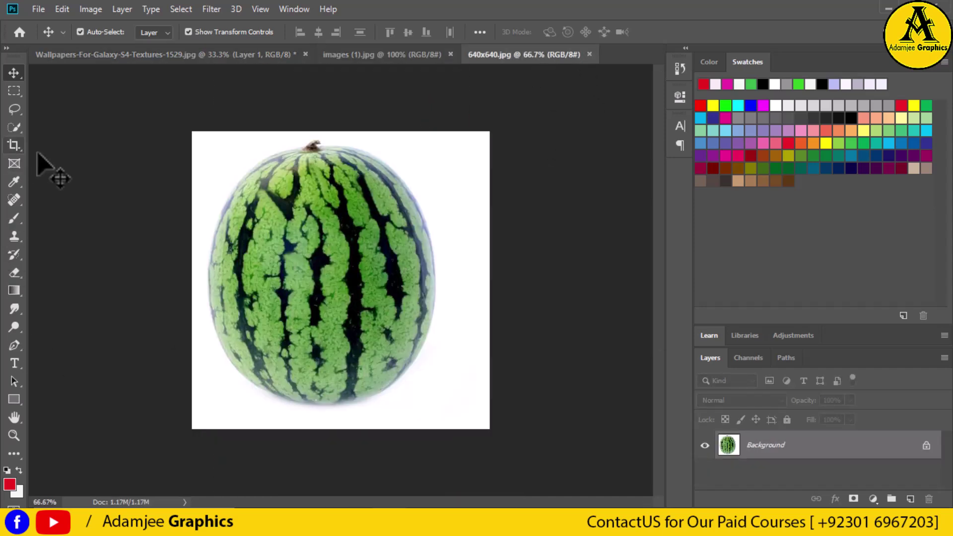
click(372, 54)
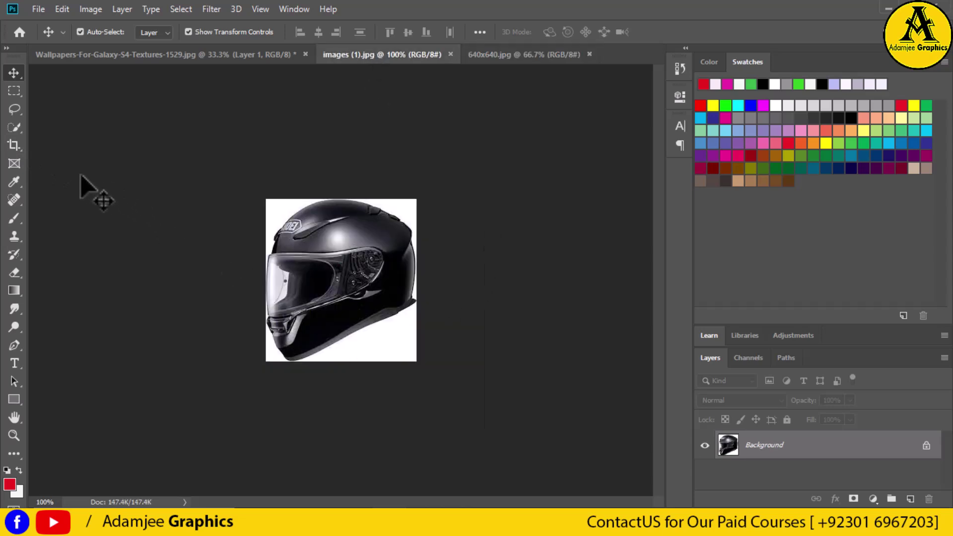
Crop outward on all four sides to enlarge the helmet photo's canvas.
click(13, 145)
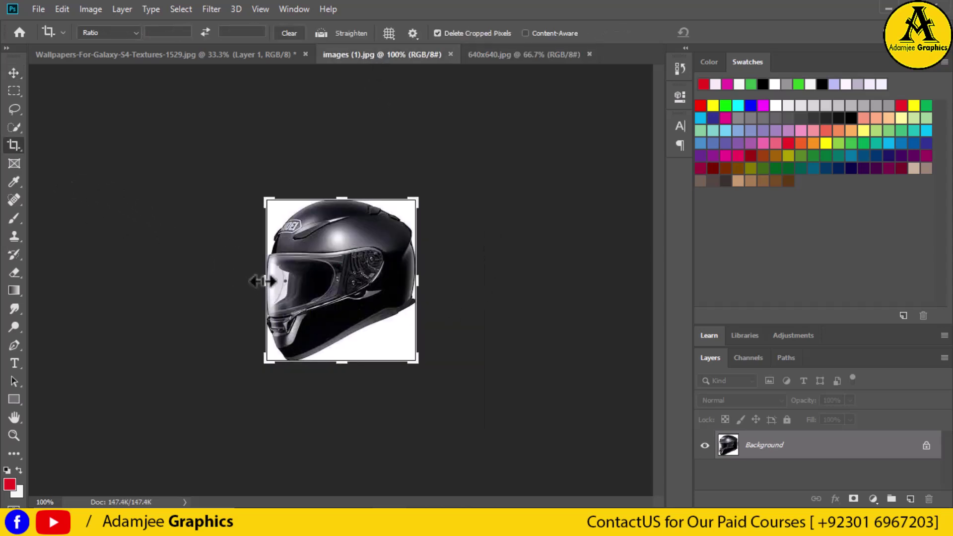
drag(263, 281, 199, 281)
drag(456, 281, 531, 281)
drag(342, 199, 343, 149)
drag(344, 399, 343, 440)
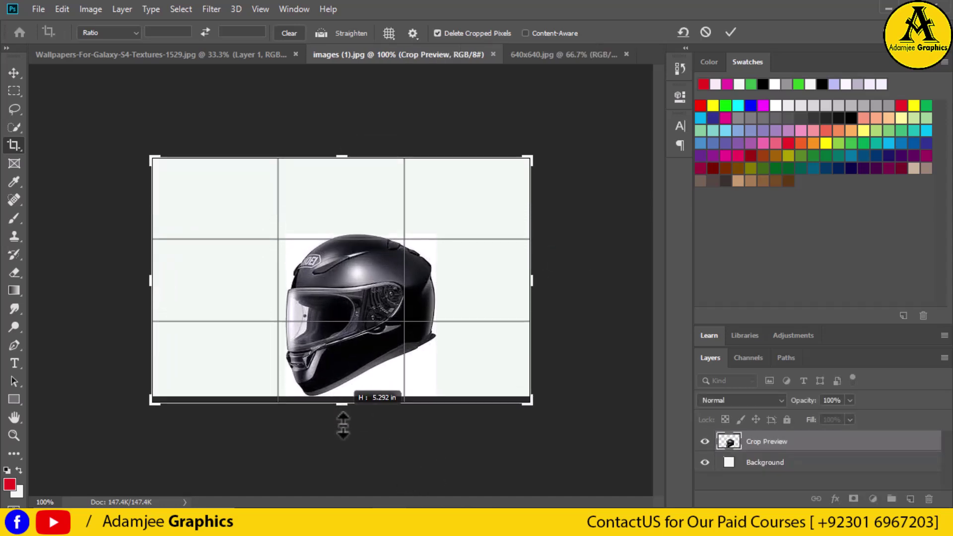
click(730, 32)
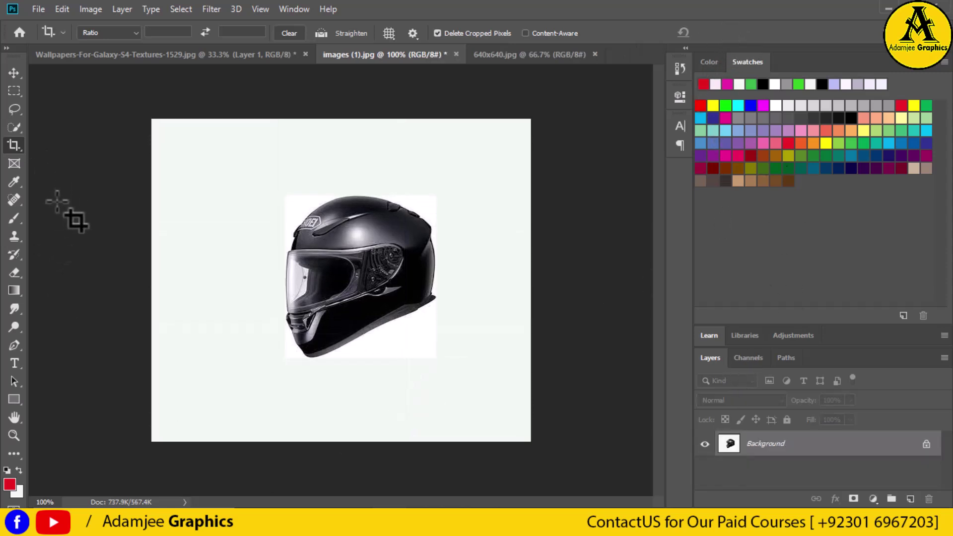
Quick-select the helmet and drag it toward the wood wallpaper tab.
click(17, 128)
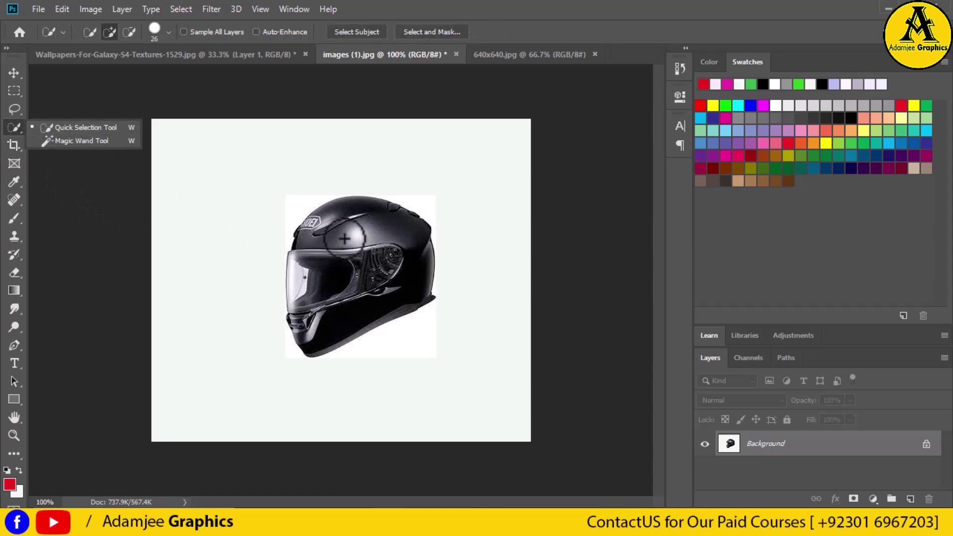
click(378, 290)
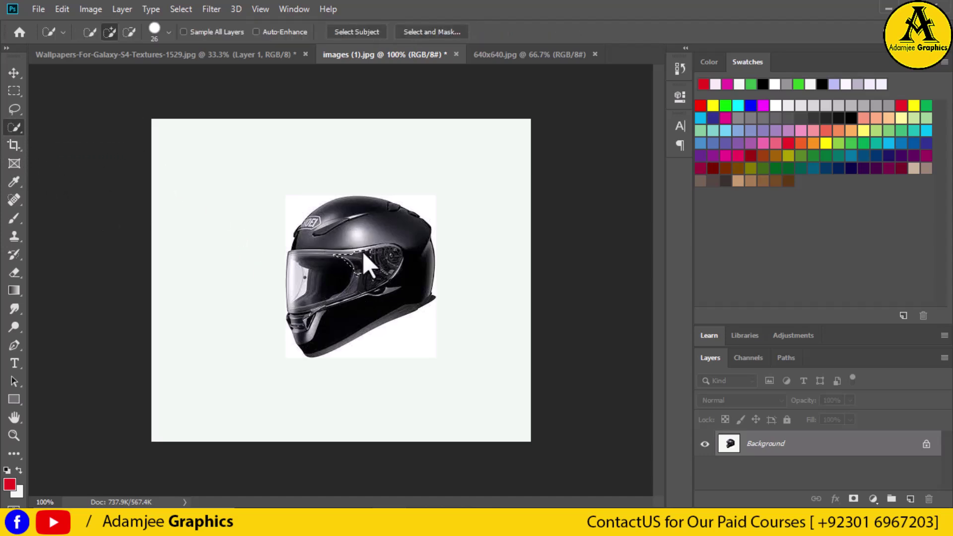
mouse_move(361, 254)
mouse_down()
mouse_move(338, 213)
mouse_move(328, 315)
mouse_up()
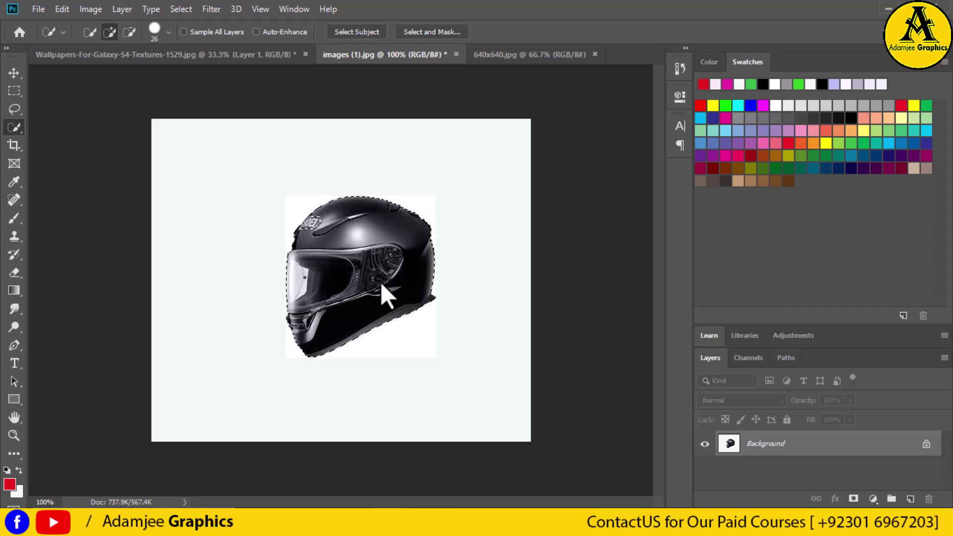
click(14, 73)
drag(394, 298, 203, 64)
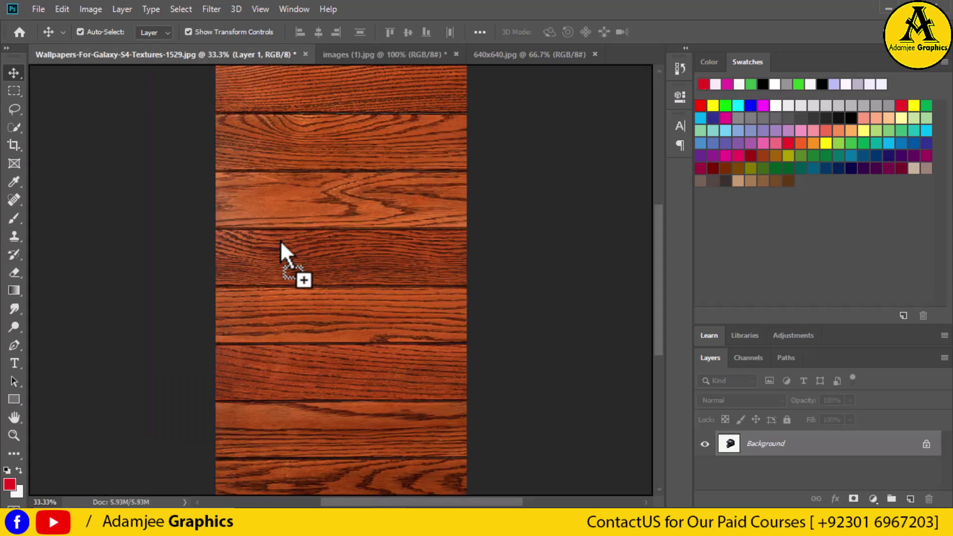
Drop the helmet onto the wood wallpaper, scale it to about 459% and centre it.
drag(201, 57, 341, 272)
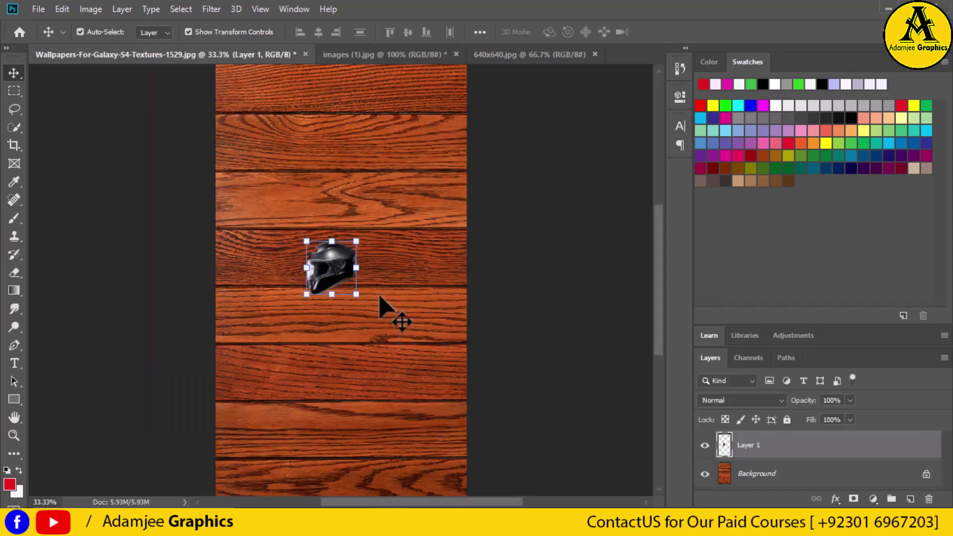
drag(357, 269, 443, 267)
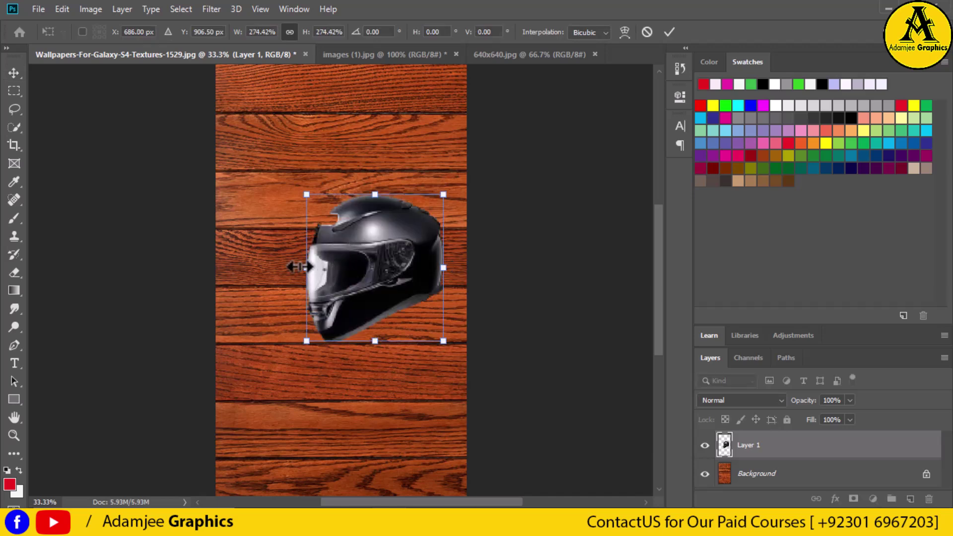
drag(307, 270, 248, 284)
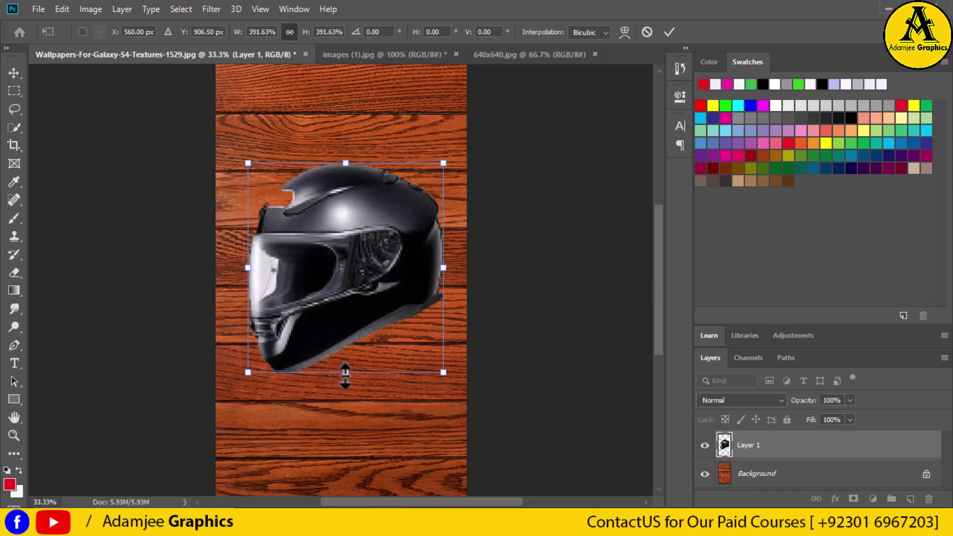
drag(346, 372, 346, 409)
mouse_move(354, 279)
mouse_down()
mouse_move(358, 318)
mouse_move(357, 287)
mouse_move(347, 287)
mouse_up()
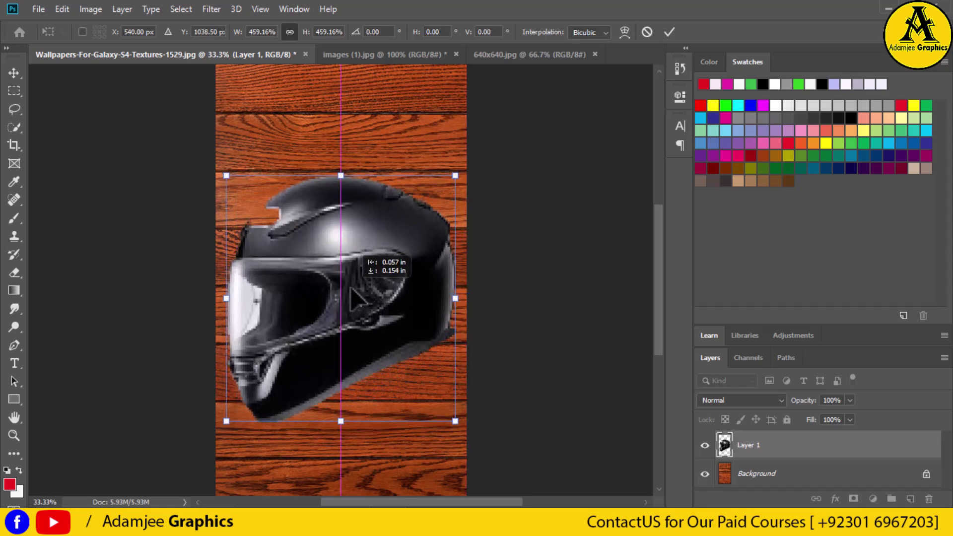
key(Return)
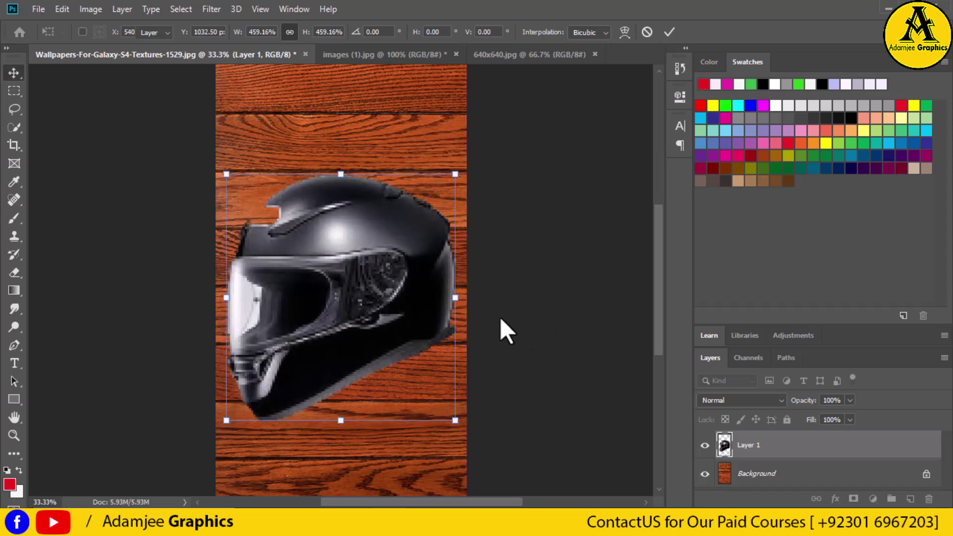
click(523, 295)
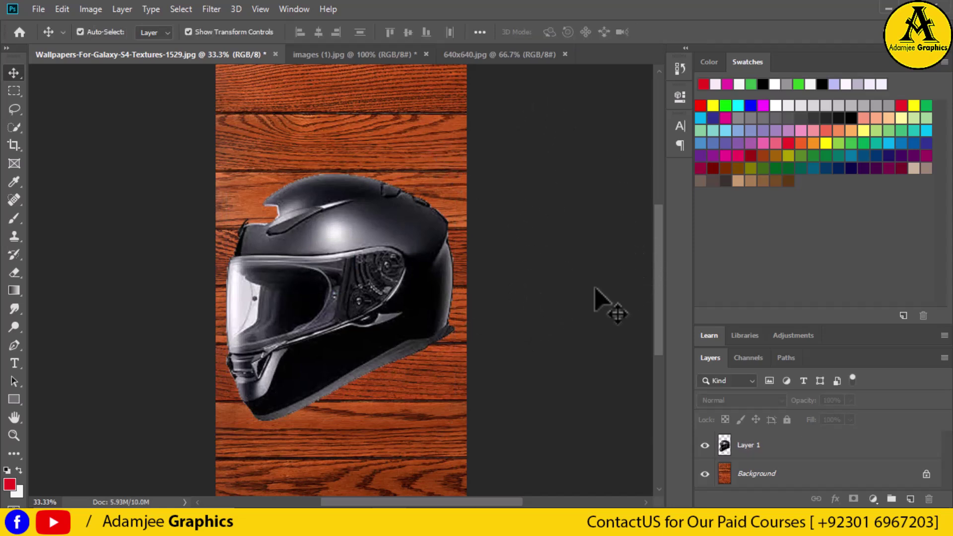
click(507, 60)
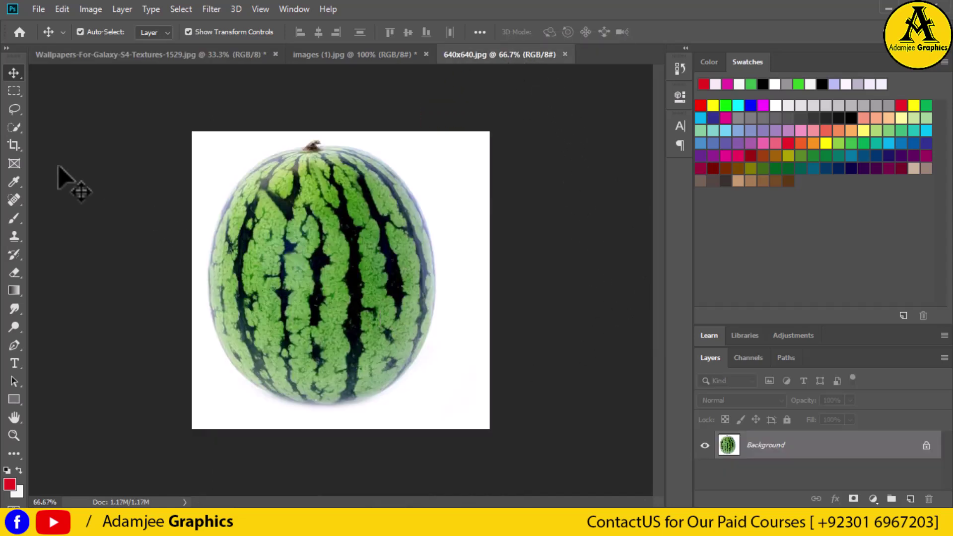
click(20, 111)
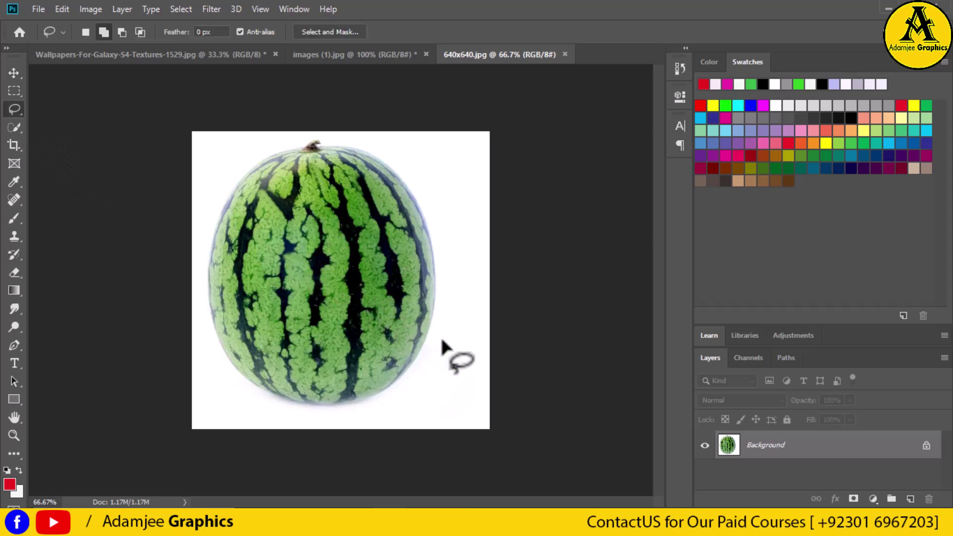
click(344, 55)
click(189, 50)
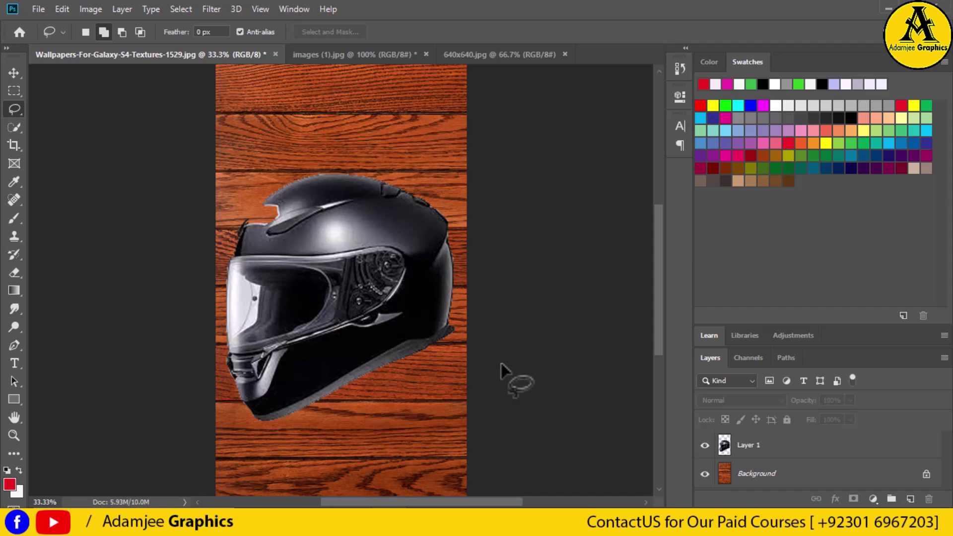
click(793, 446)
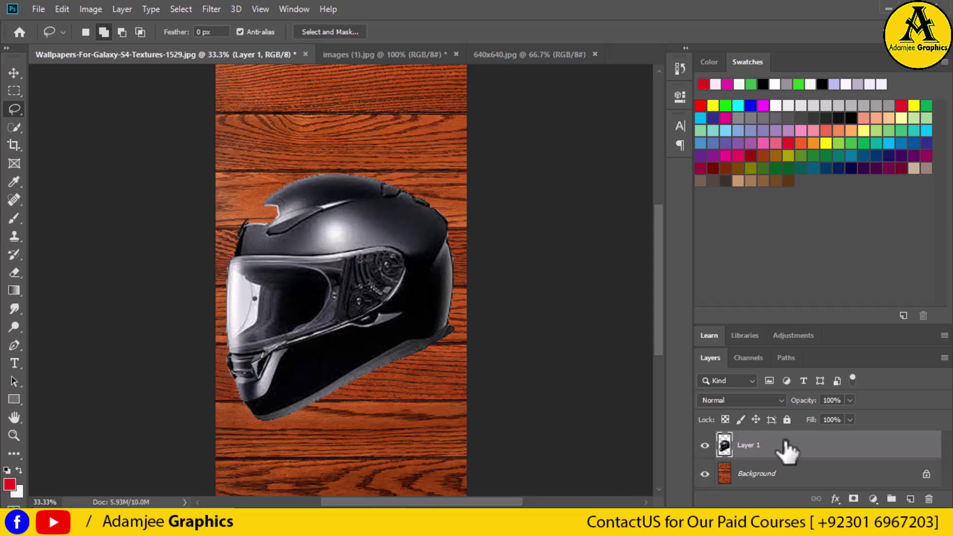
Apply Levels to the helmet layer with output levels 2 to 250.
key(ctrl+l)
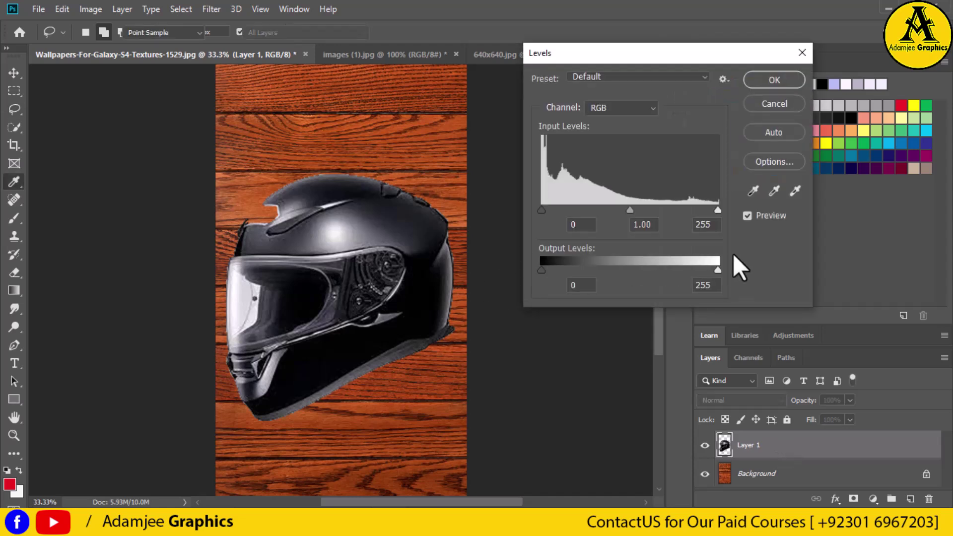
drag(717, 271, 714, 270)
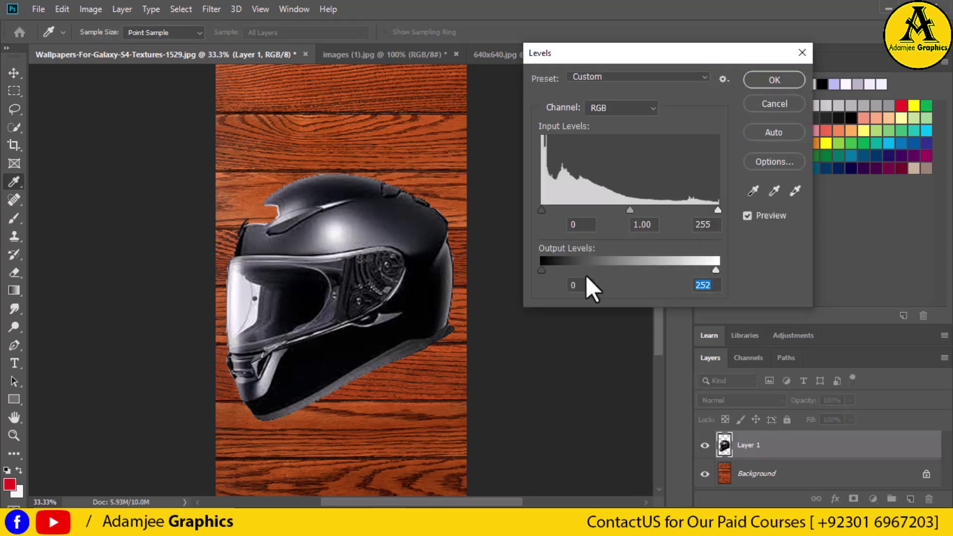
click(542, 272)
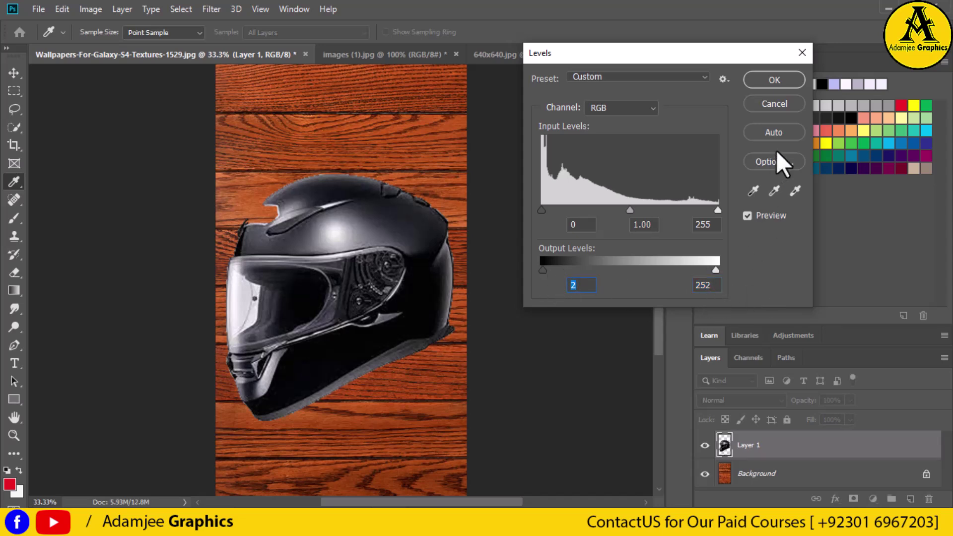
click(714, 270)
key(l)
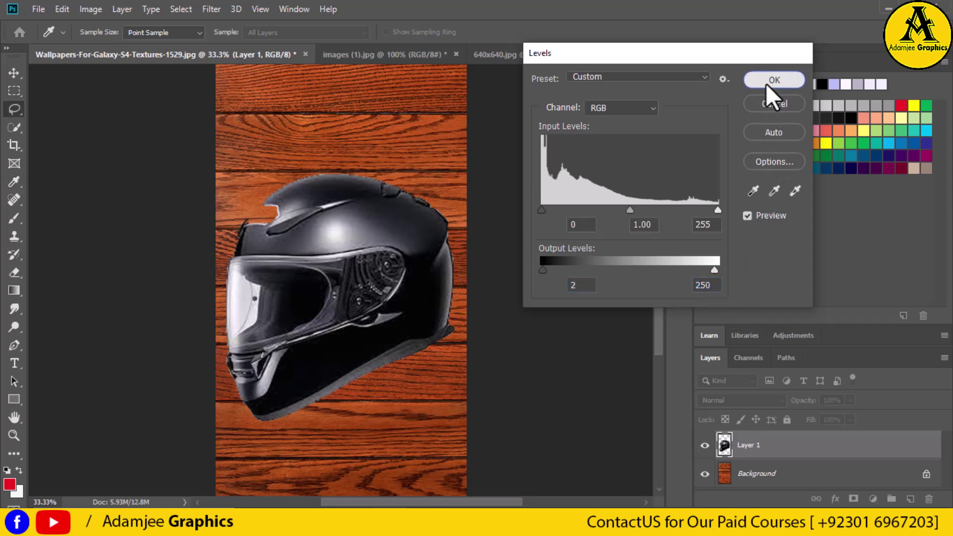
click(770, 84)
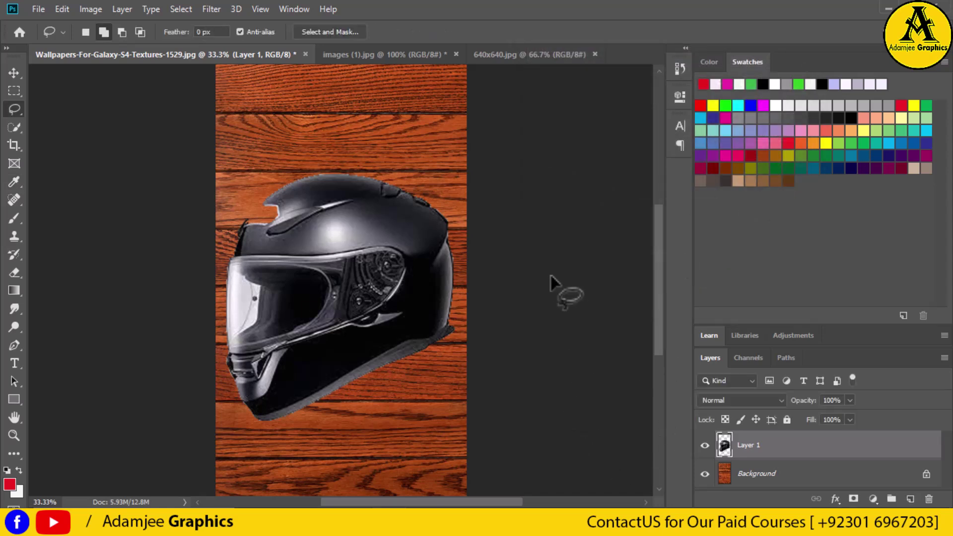
In 640x640.jpg, quick-select the watermelon body, subtracting the white background strip.
click(543, 54)
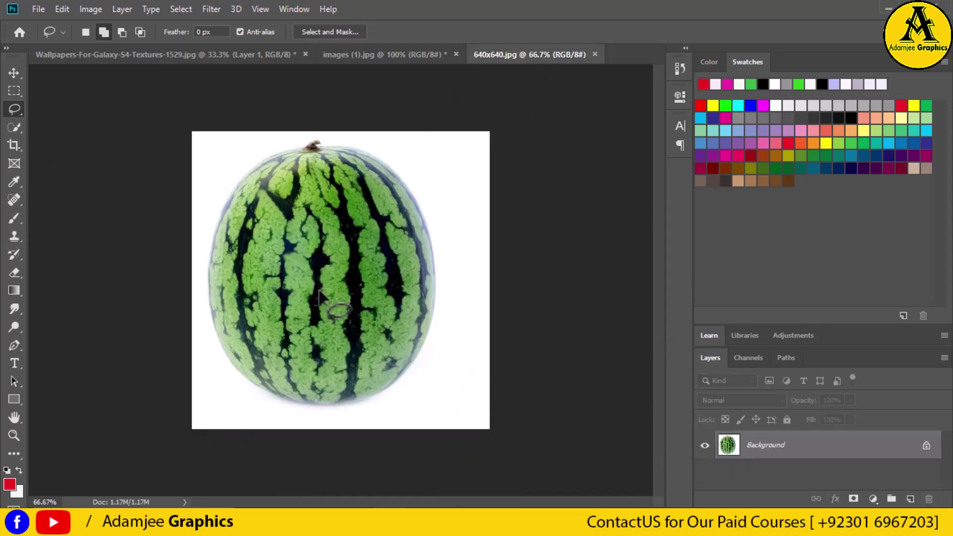
click(15, 127)
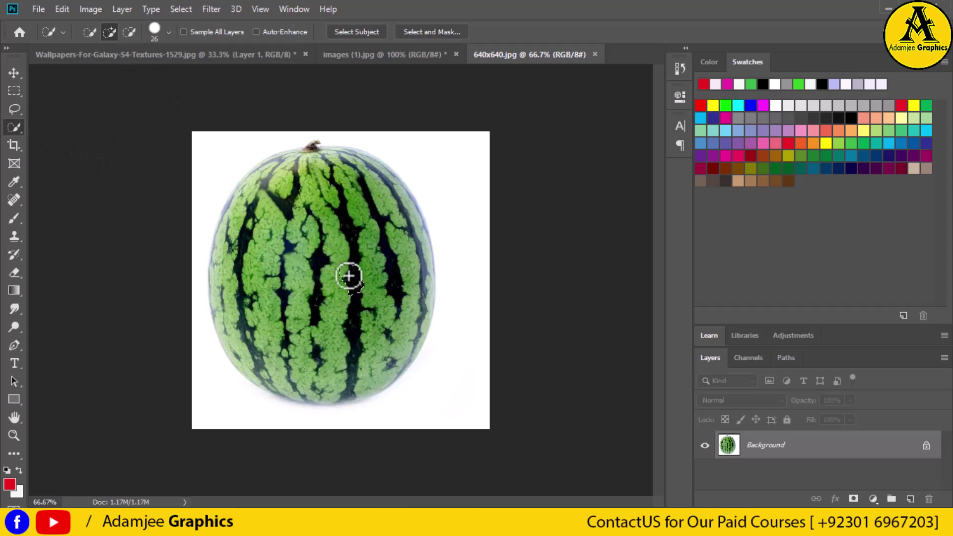
mouse_move(348, 276)
mouse_down()
mouse_move(305, 180)
mouse_move(252, 230)
mouse_move(330, 160)
mouse_move(366, 185)
mouse_move(352, 230)
mouse_move(393, 283)
mouse_move(323, 311)
mouse_move(279, 310)
mouse_move(245, 212)
mouse_move(276, 170)
mouse_move(308, 155)
mouse_move(240, 230)
mouse_move(222, 294)
mouse_move(241, 367)
mouse_move(251, 378)
mouse_move(364, 385)
mouse_up()
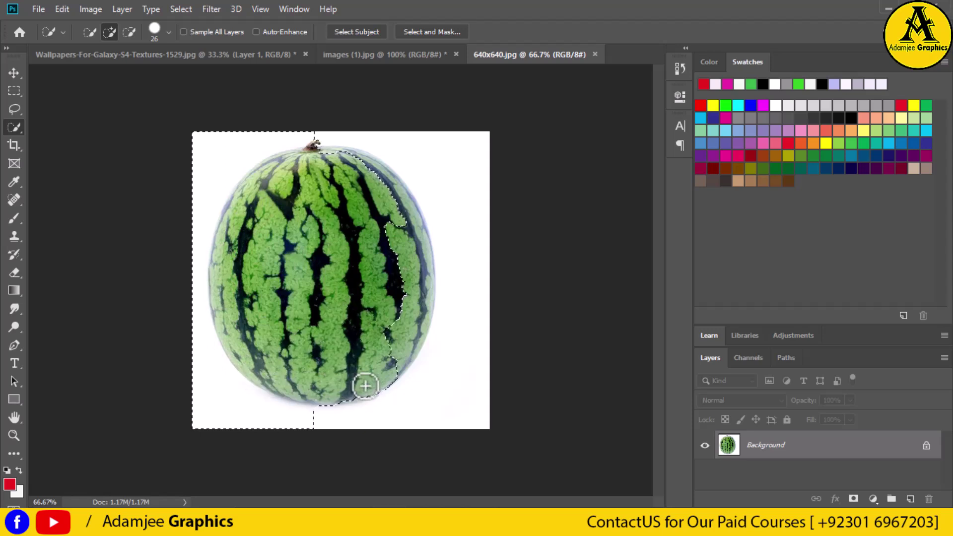
click(130, 33)
mouse_move(352, 426)
mouse_down()
mouse_move(251, 425)
mouse_move(202, 357)
mouse_move(185, 255)
mouse_move(195, 206)
mouse_move(228, 163)
mouse_up()
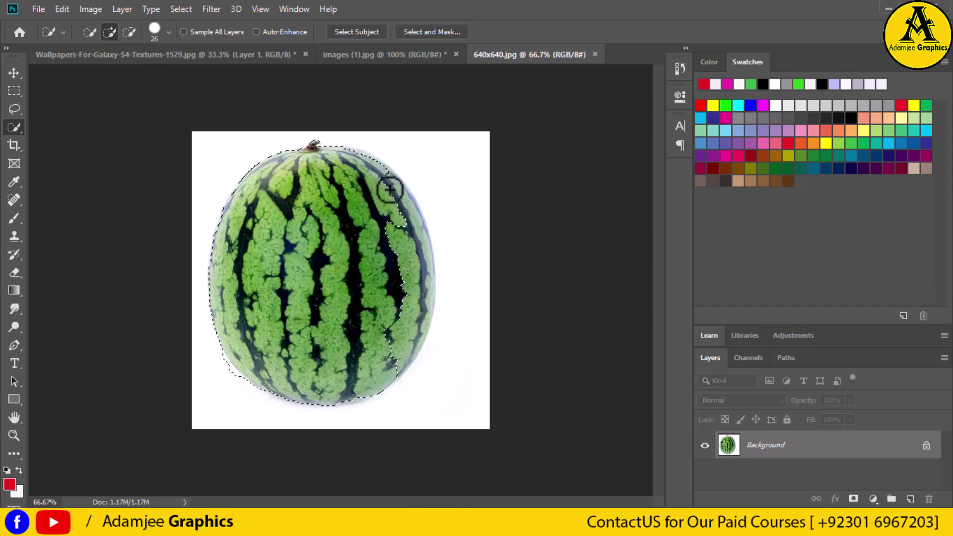
drag(413, 233, 438, 276)
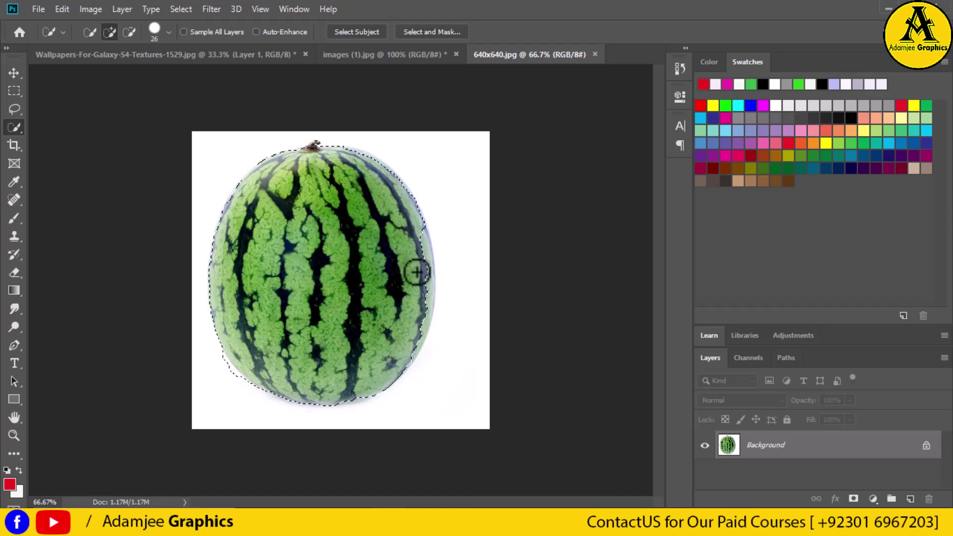
drag(416, 320, 355, 399)
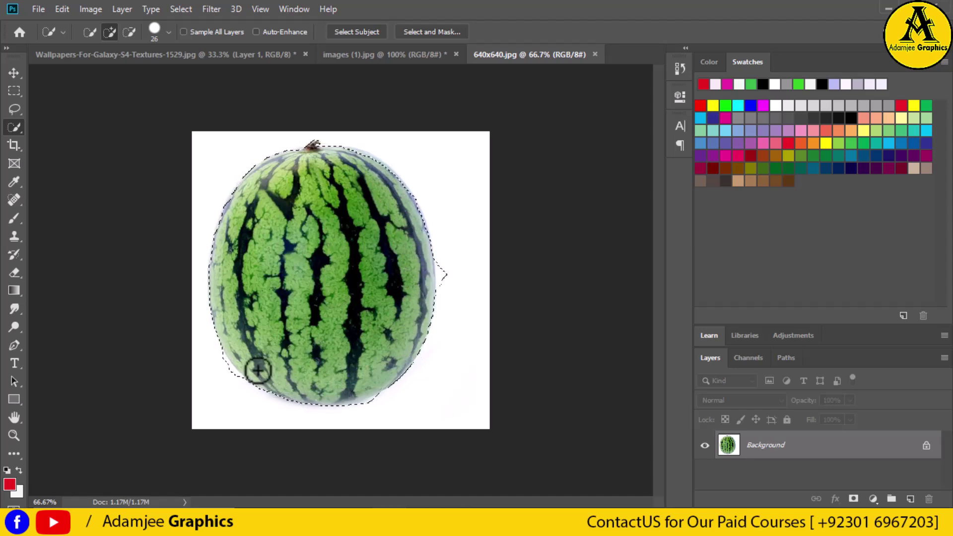
Remove the bulge on the melon's right edge and fill the small hole near the bottom.
click(129, 32)
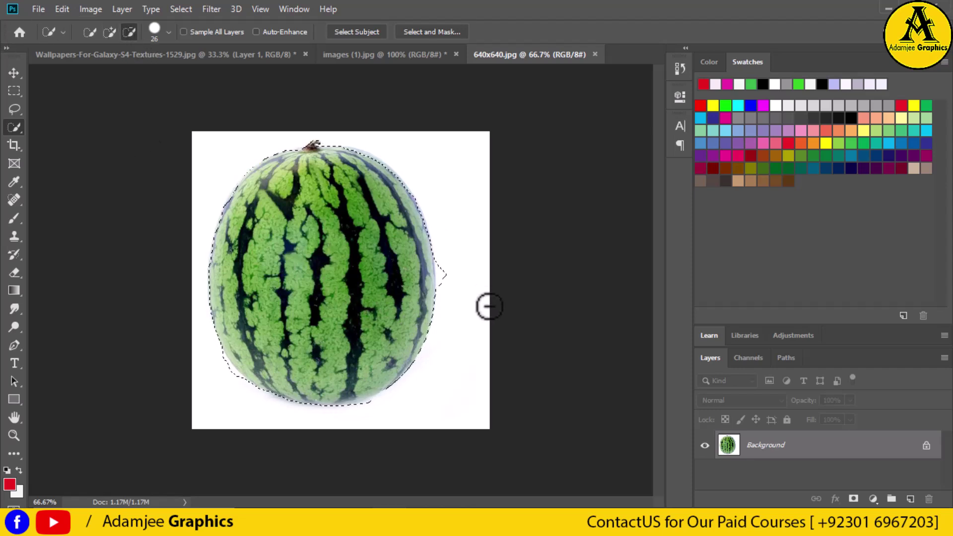
mouse_move(444, 286)
mouse_down()
mouse_move(443, 269)
mouse_move(278, 398)
mouse_move(208, 377)
mouse_move(213, 359)
mouse_move(234, 384)
mouse_move(213, 357)
mouse_move(251, 405)
mouse_move(268, 365)
mouse_up()
click(109, 32)
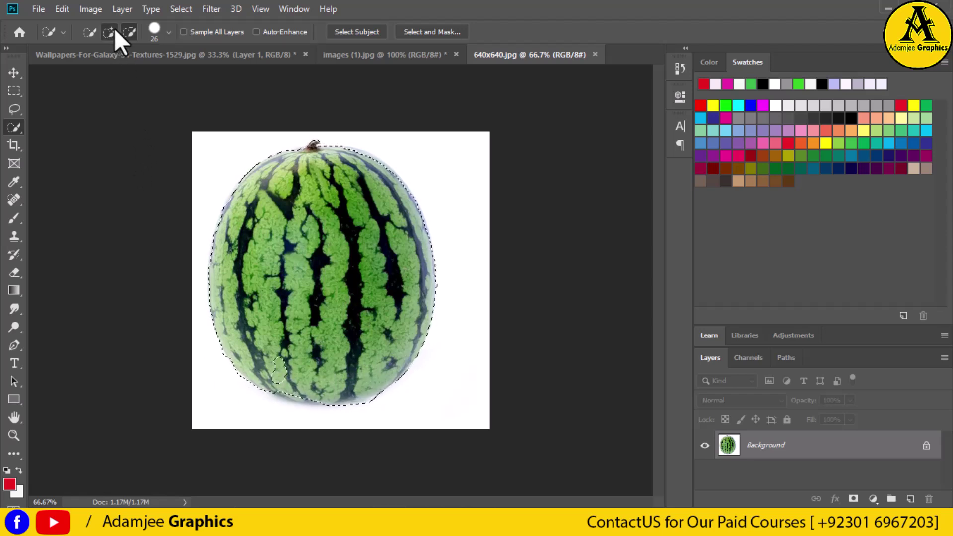
drag(302, 396, 272, 362)
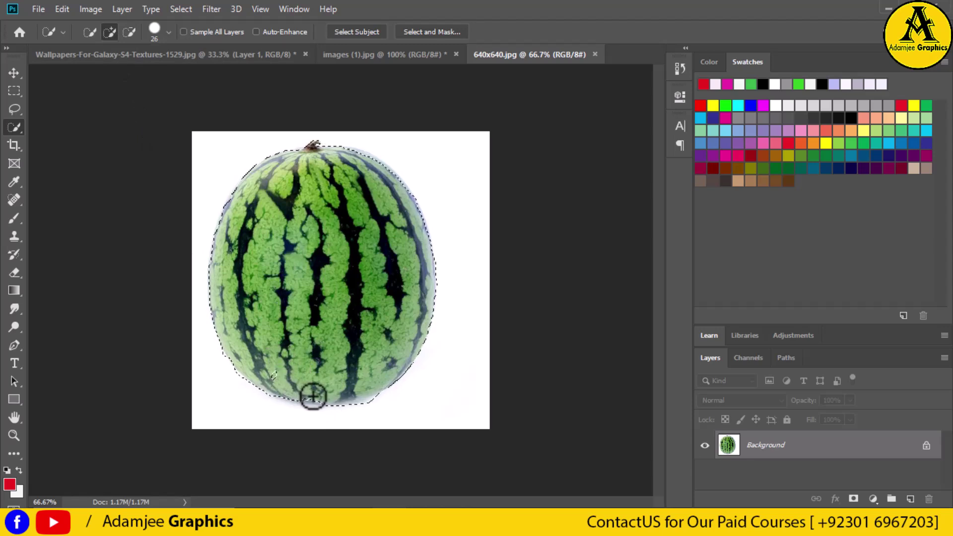
click(275, 374)
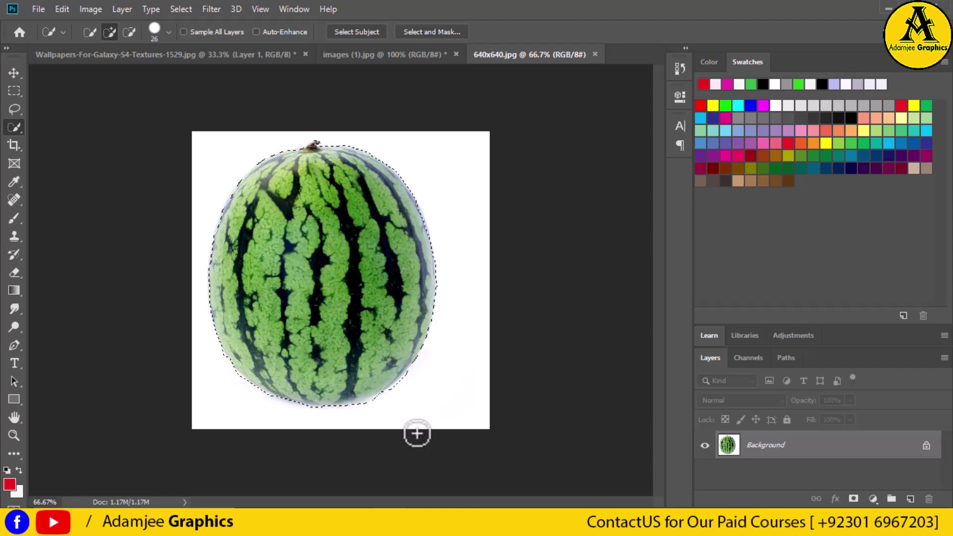
click(129, 32)
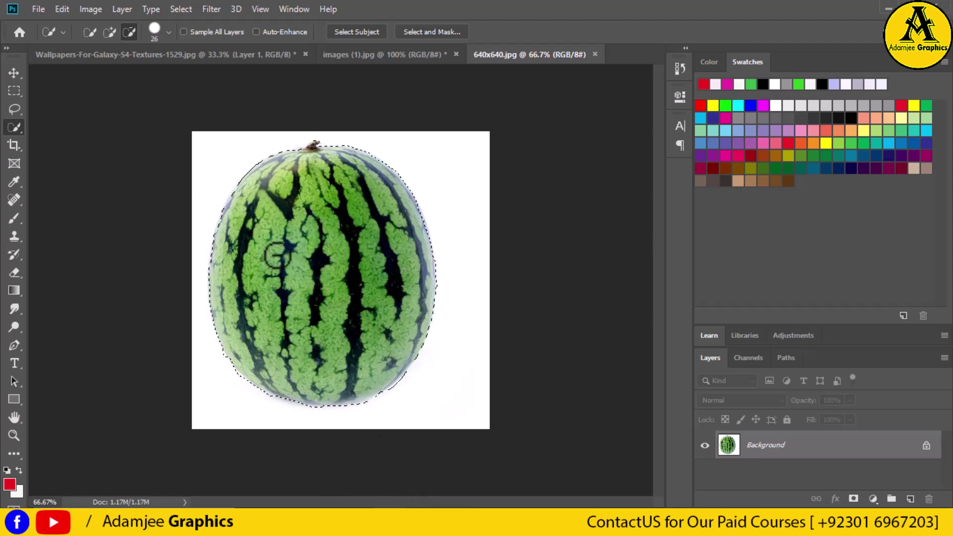
Move the selected watermelon into the wood wallpaper document as Layer 2.
click(14, 73)
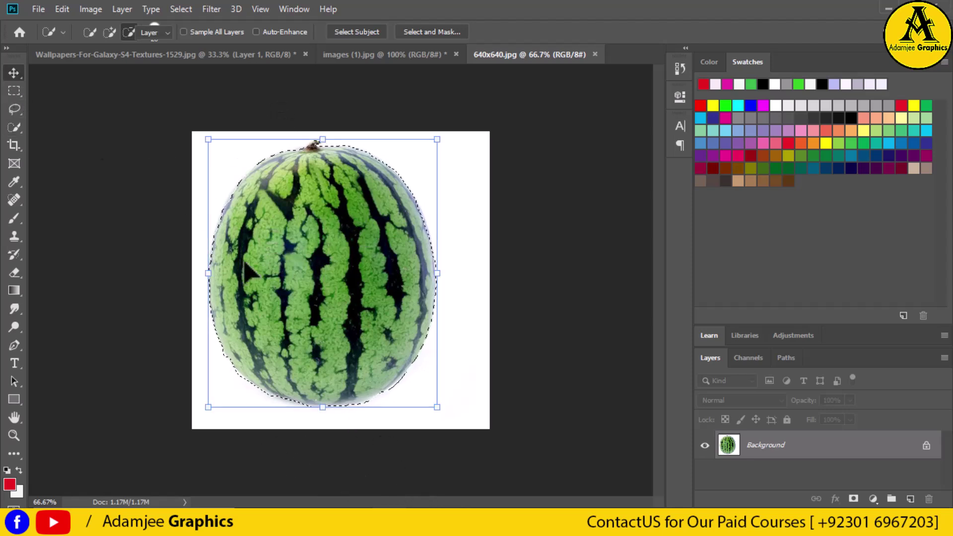
mouse_move(335, 300)
mouse_down()
mouse_move(219, 100)
mouse_move(340, 293)
mouse_up()
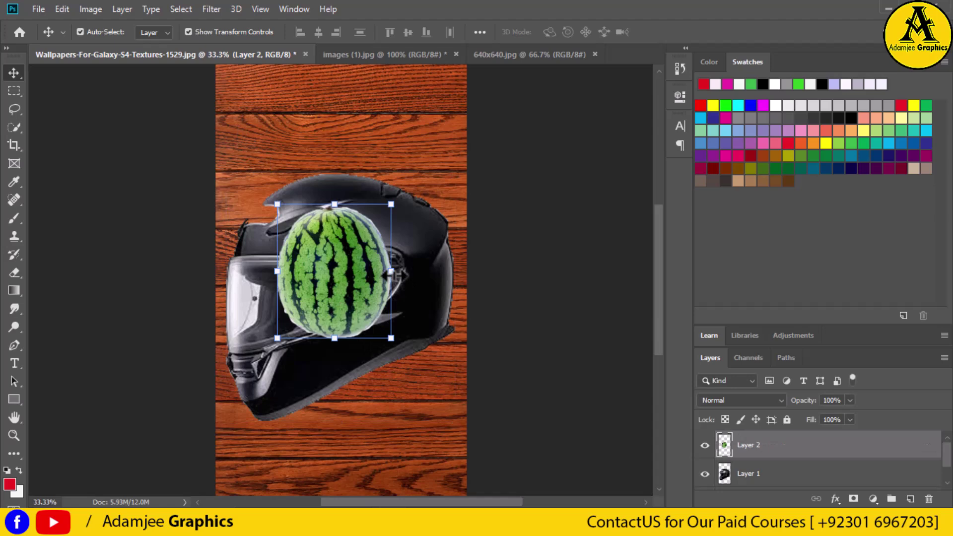
Scale the watermelon to about 229% over the helmet and commit the transform.
drag(402, 272, 455, 272)
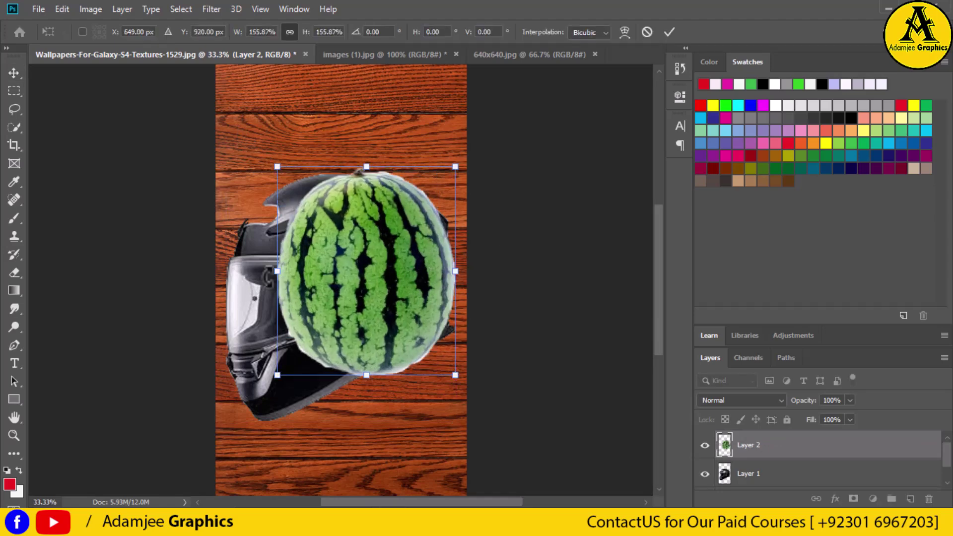
drag(277, 272, 215, 271)
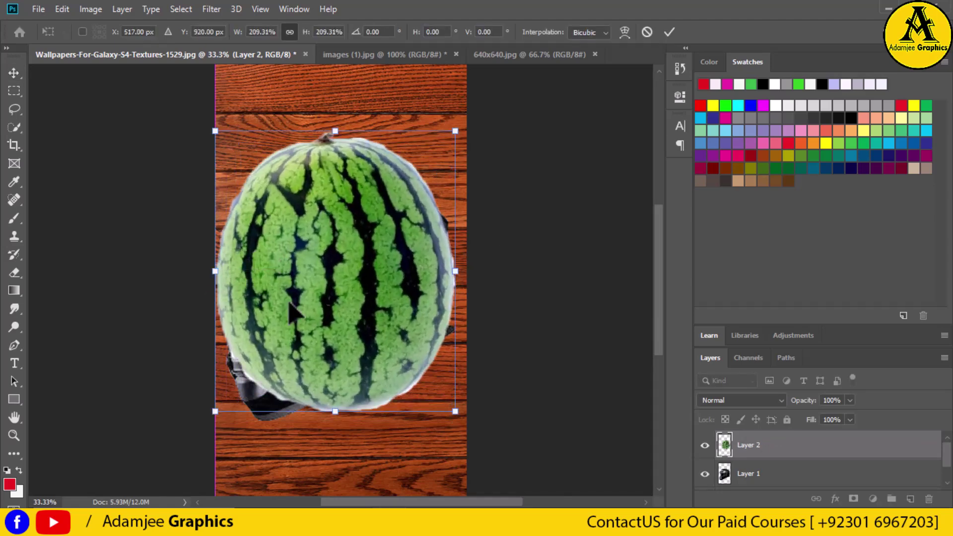
drag(341, 284, 346, 309)
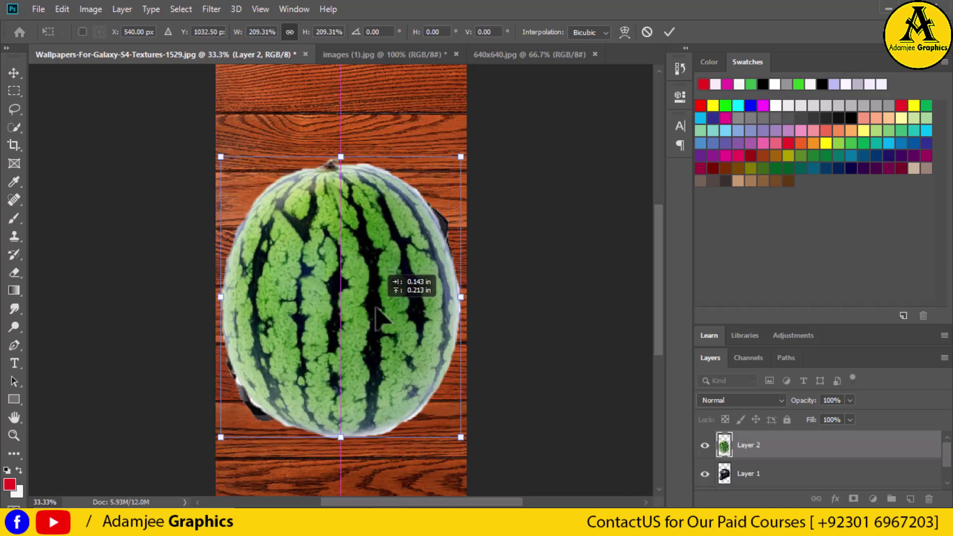
drag(340, 157, 344, 141)
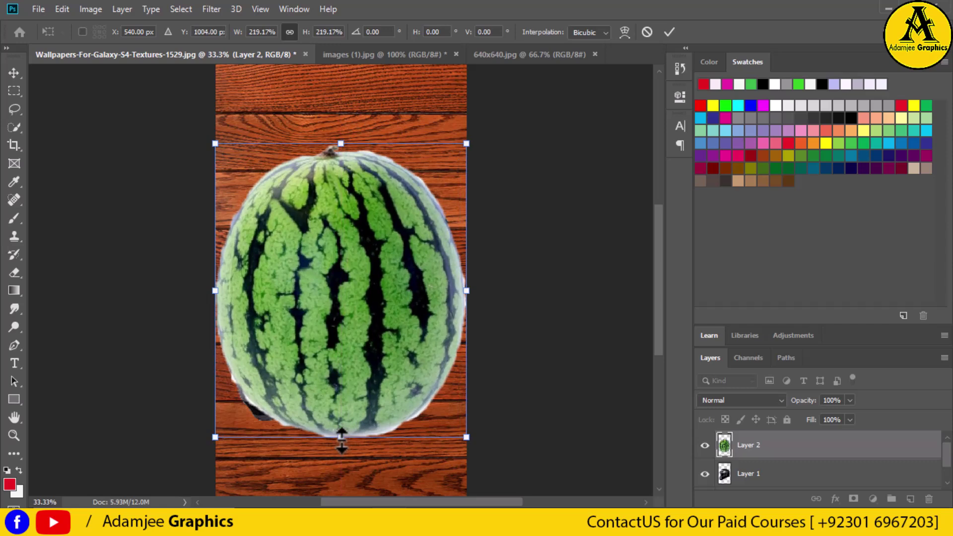
mouse_move(340, 437)
mouse_down()
mouse_move(335, 459)
mouse_move(336, 450)
mouse_up()
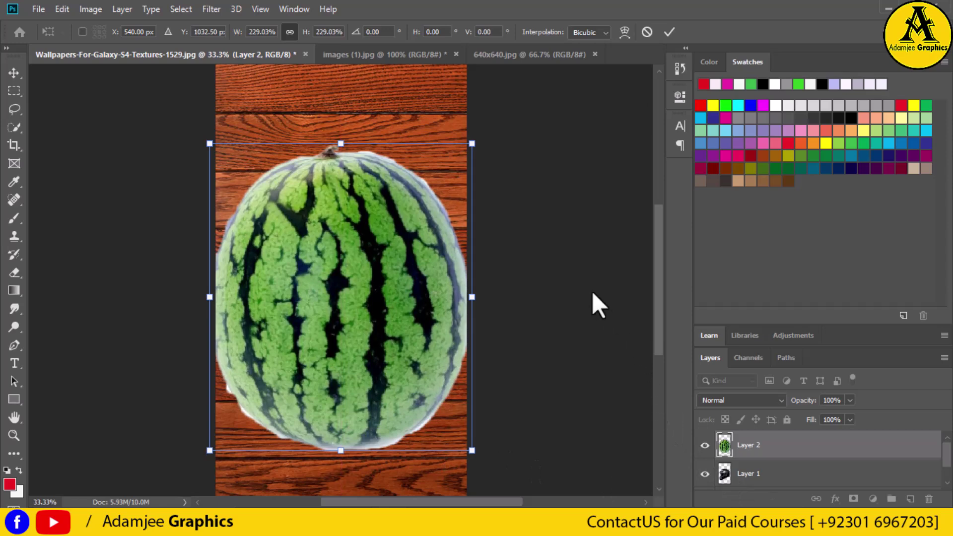
click(669, 32)
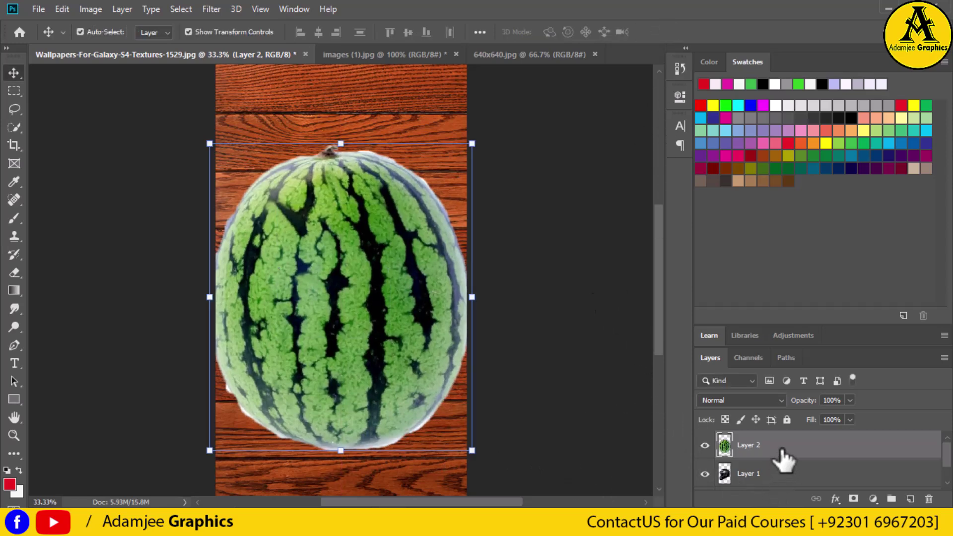
Add a layer mask to Layer 2 and flatten and rotate the Eraser's brush tip.
click(853, 499)
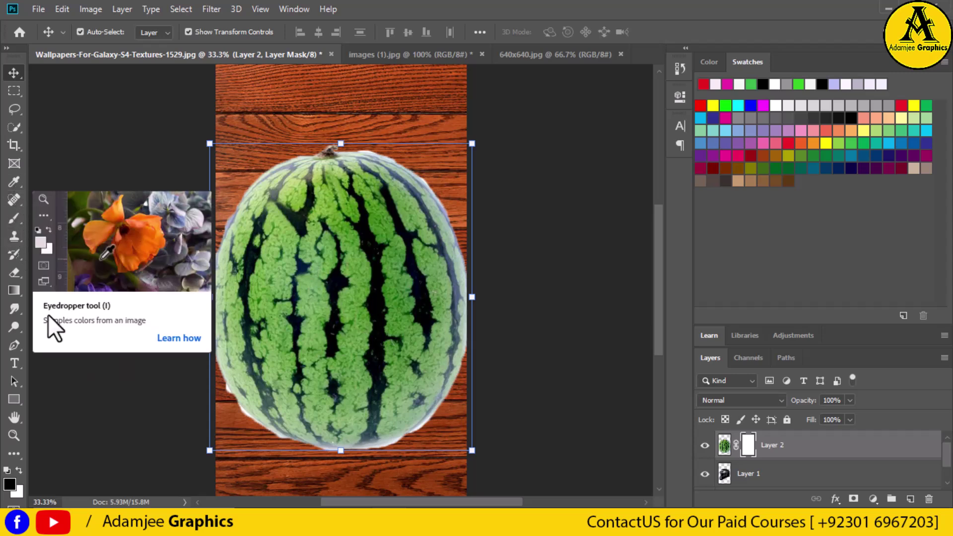
click(14, 273)
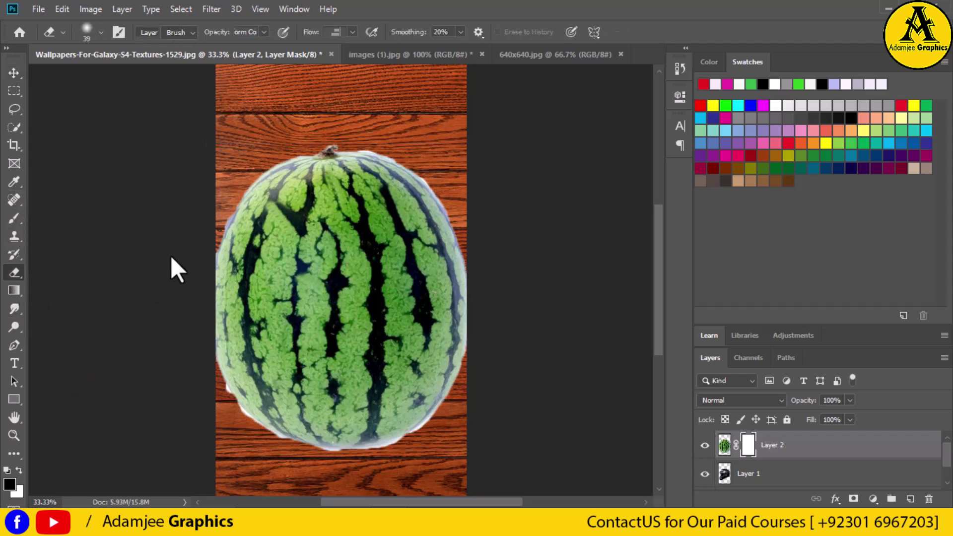
click(101, 31)
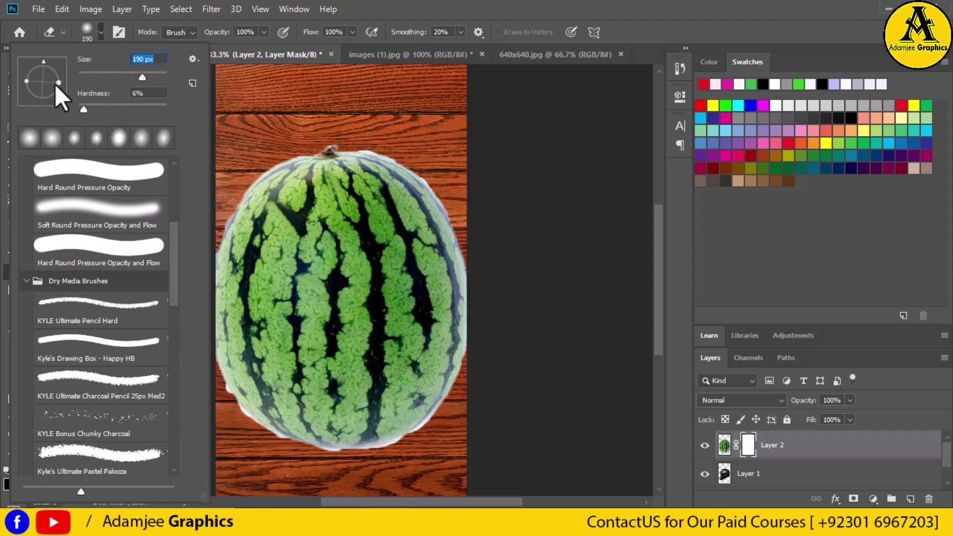
drag(55, 84, 59, 76)
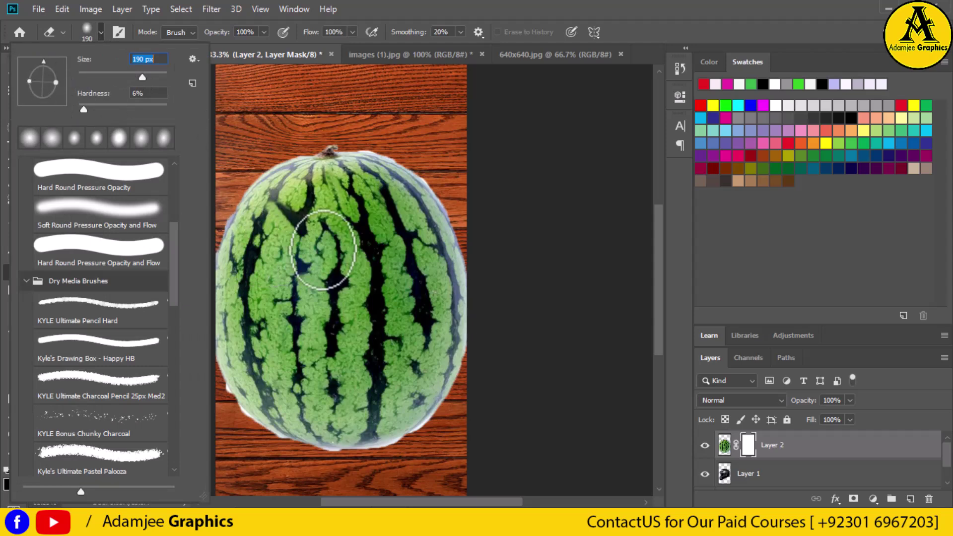
click(25, 78)
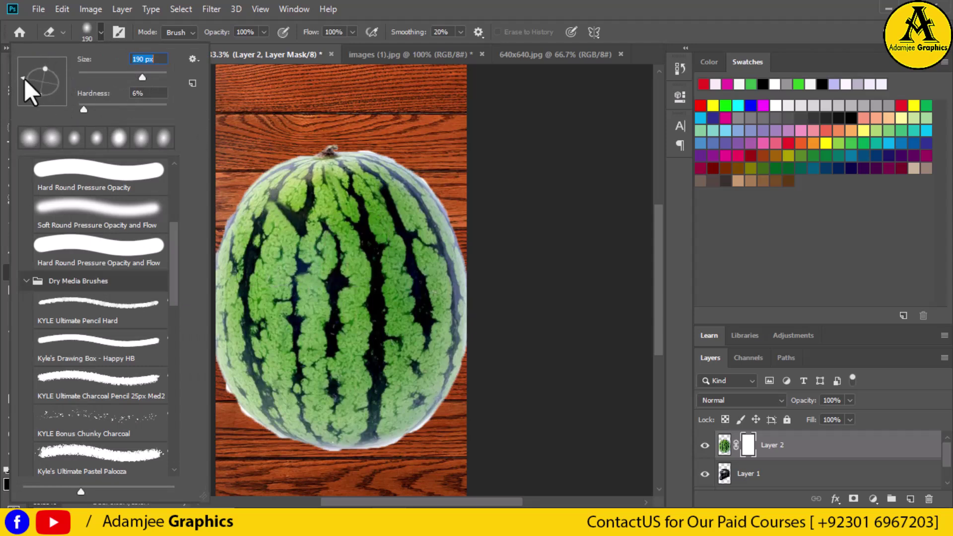
drag(33, 90, 58, 73)
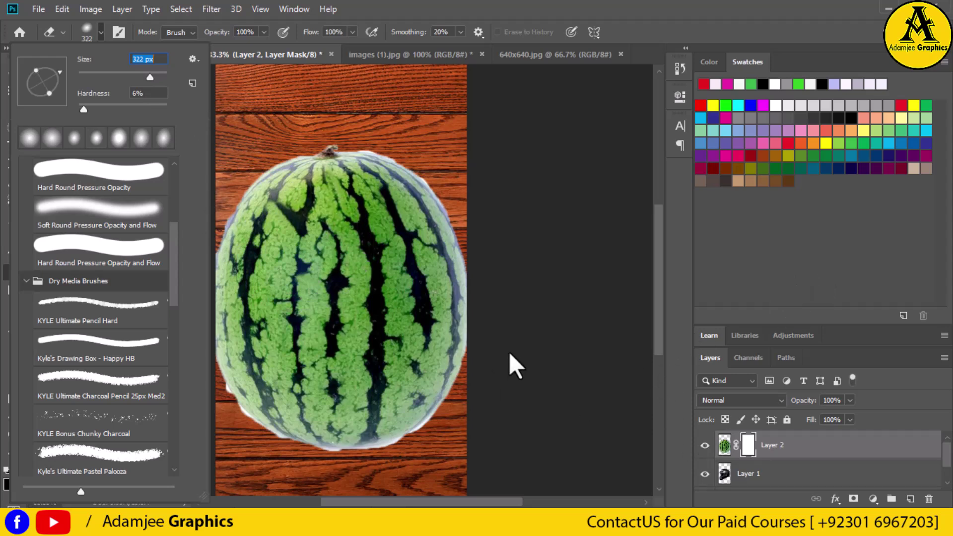
click(364, 133)
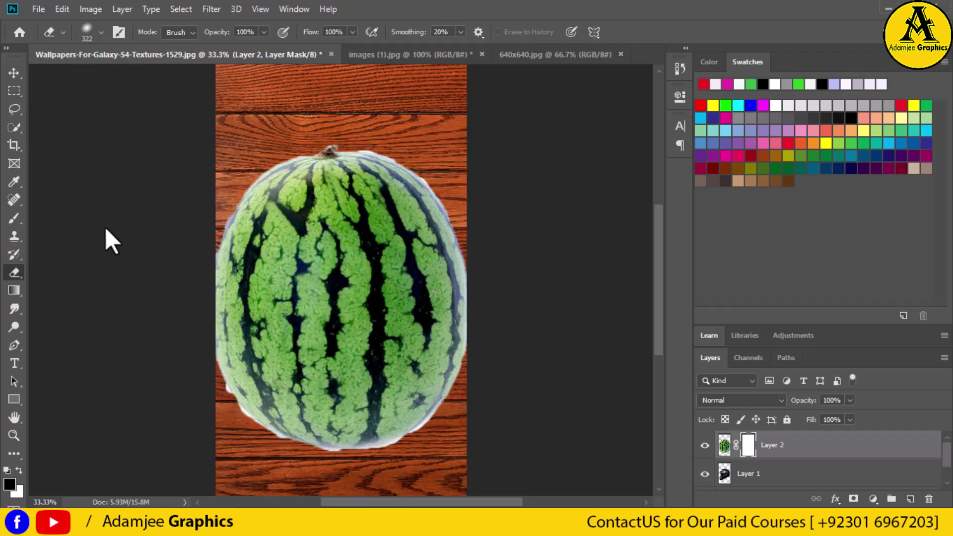
Set the Eraser brush to 338 px with 6% hardness.
click(102, 31)
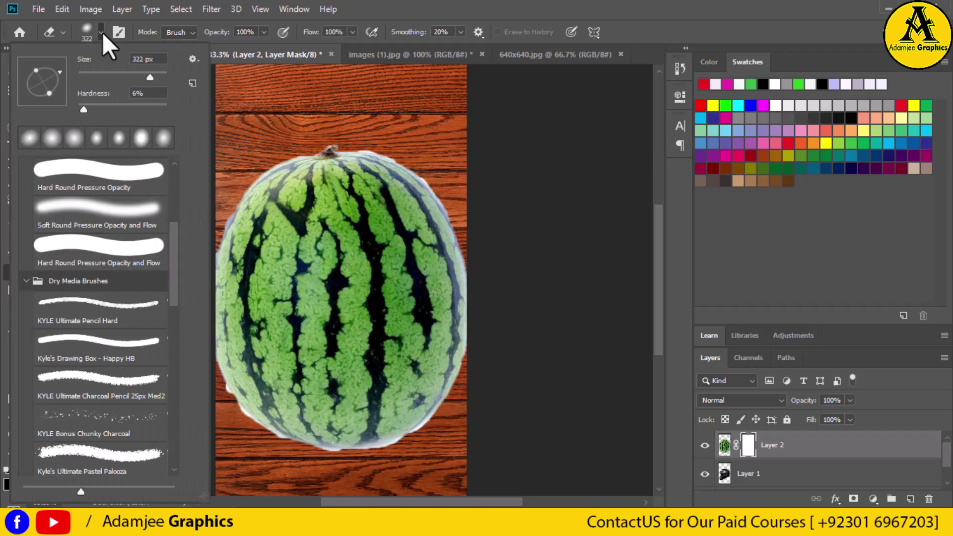
click(312, 237)
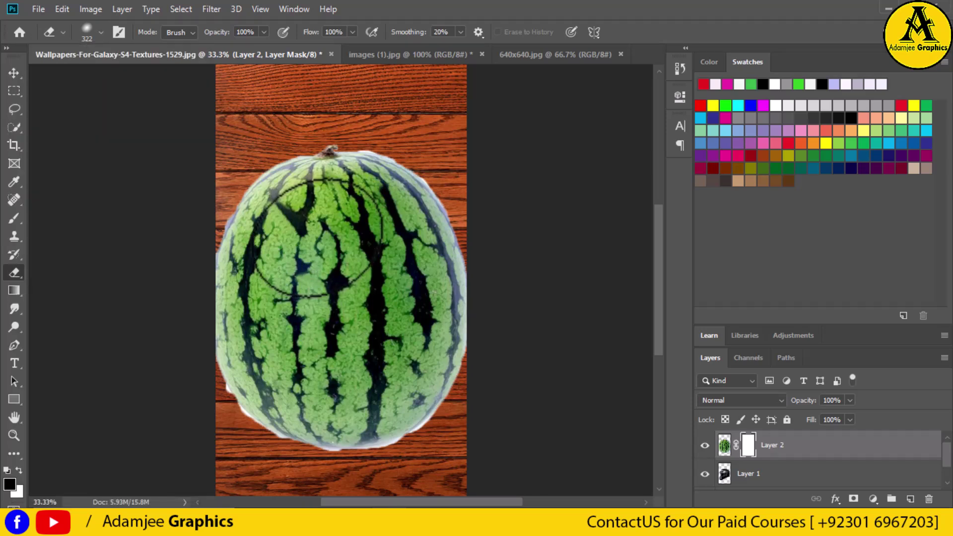
click(103, 31)
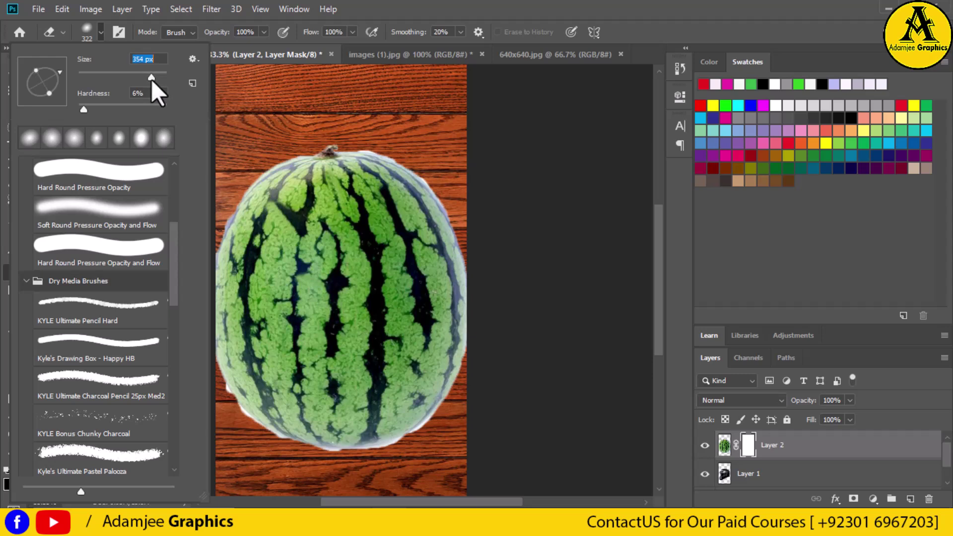
click(843, 452)
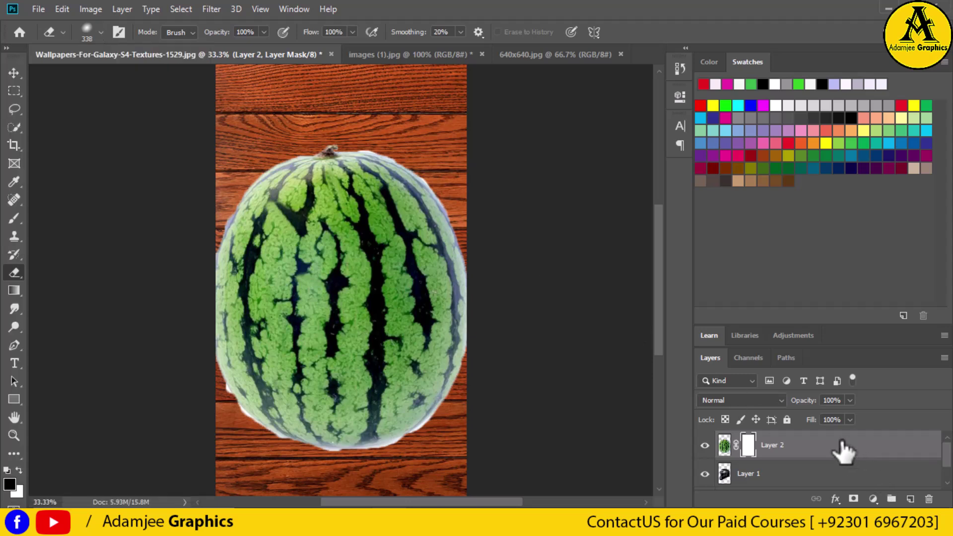
Erase the watermelon's lower-right edge and set Layer 2 opacity to 51%.
drag(355, 163, 403, 176)
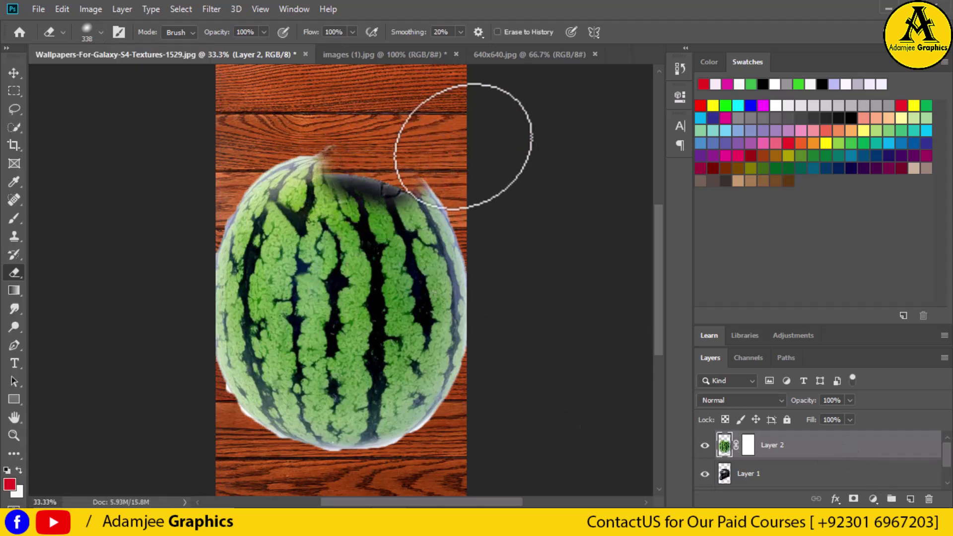
key(ctrl+z)
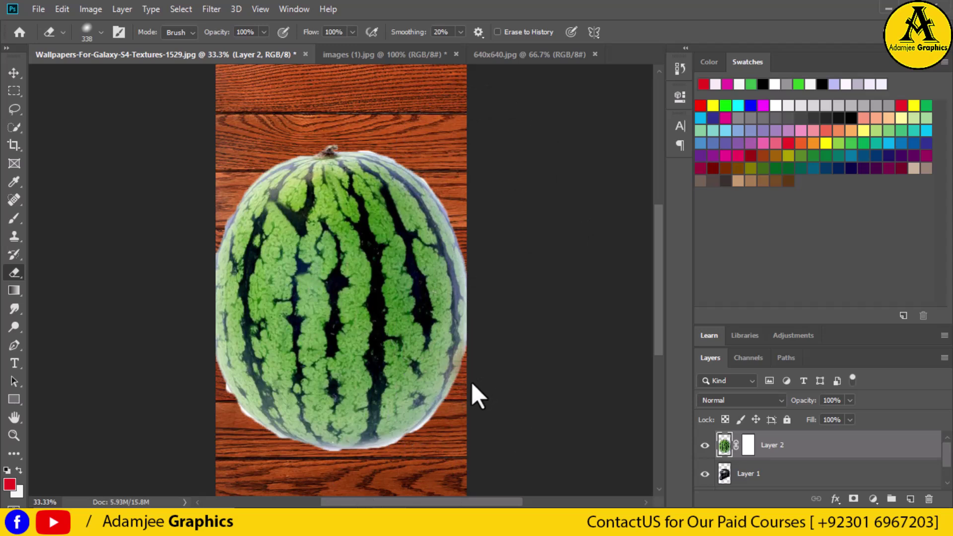
mouse_move(472, 382)
mouse_down()
mouse_move(440, 424)
mouse_move(393, 451)
mouse_move(330, 464)
mouse_move(287, 454)
mouse_up()
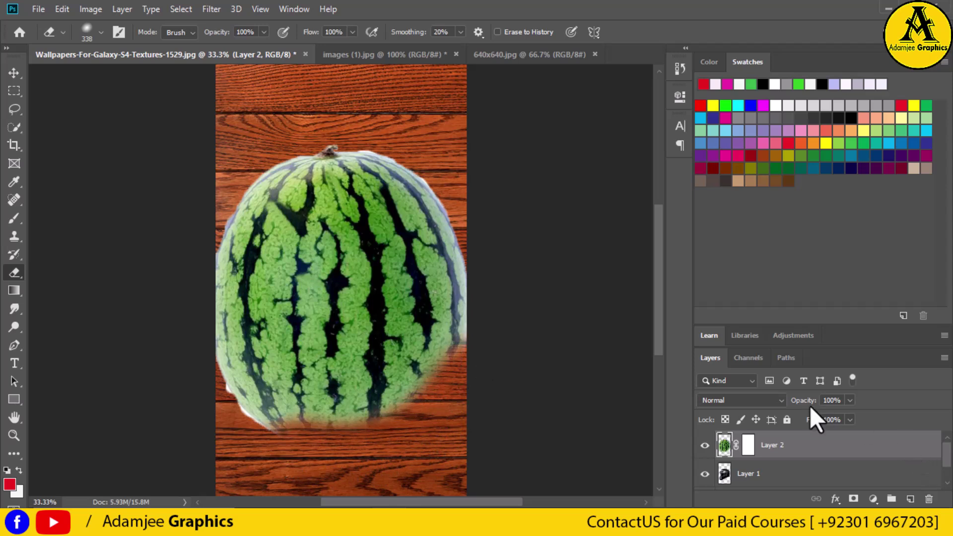
click(848, 403)
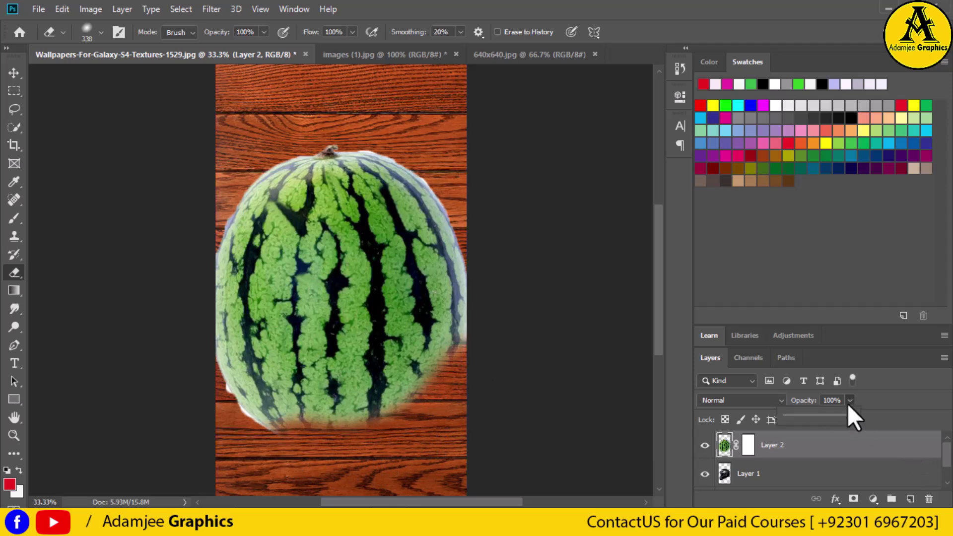
click(819, 414)
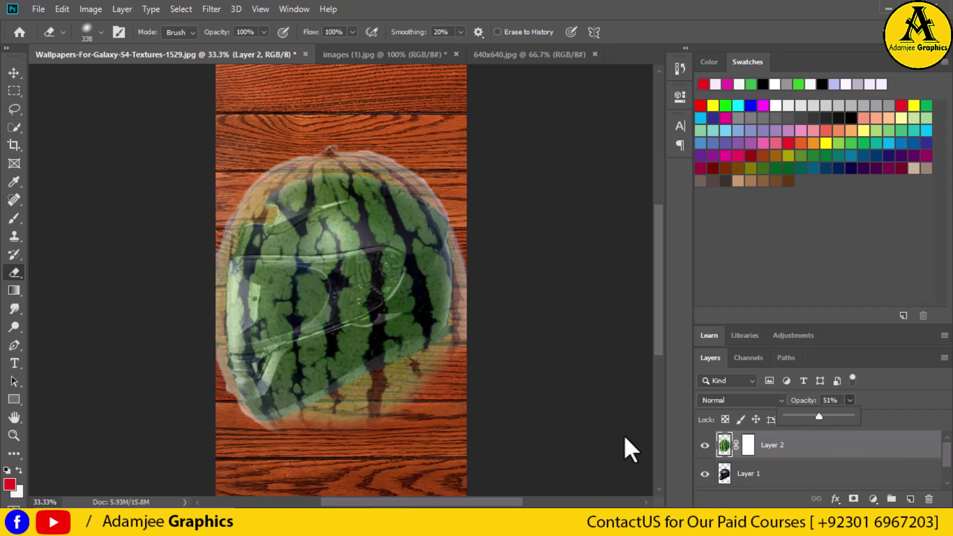
Erase the watermelon's stem and haze beyond the helmet's lower-right and top edges, undoing one overshoot.
click(456, 380)
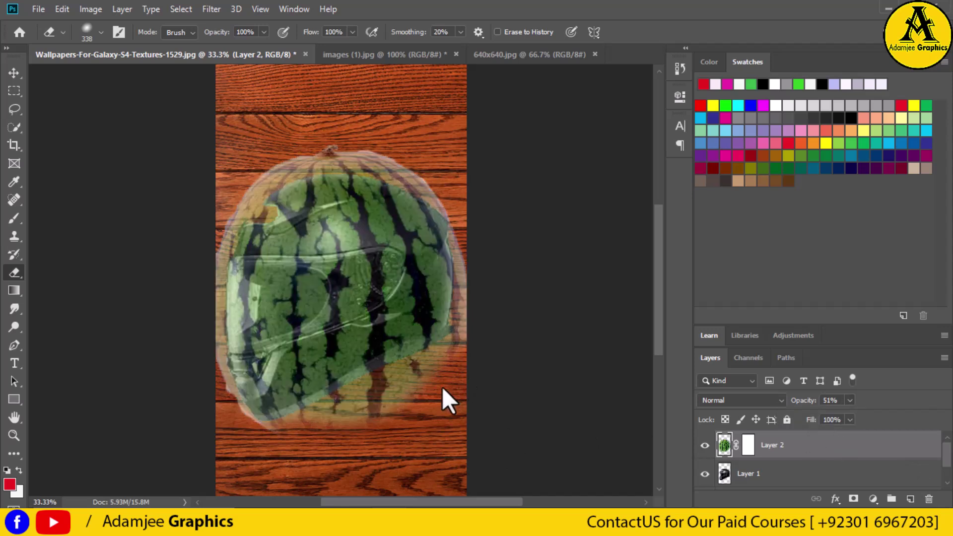
drag(442, 386, 325, 437)
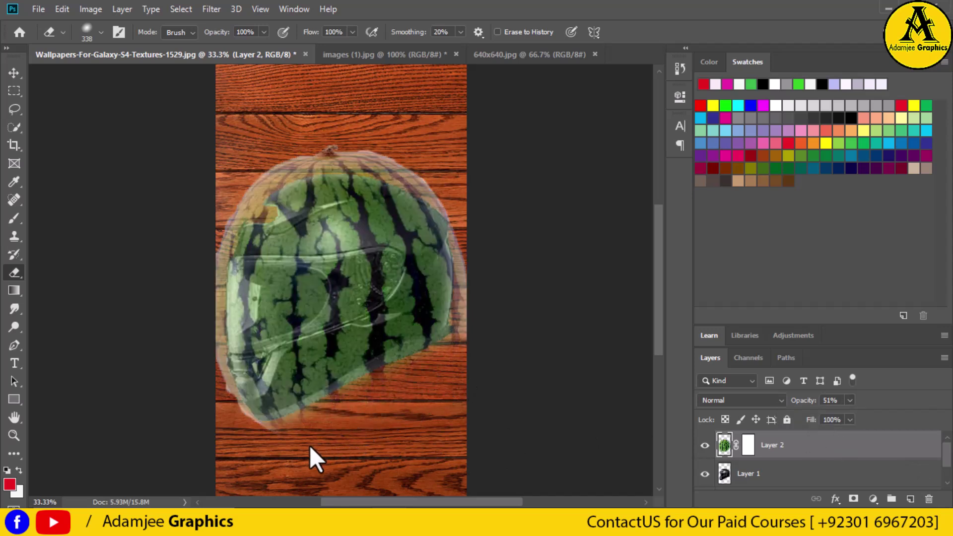
drag(290, 133, 353, 138)
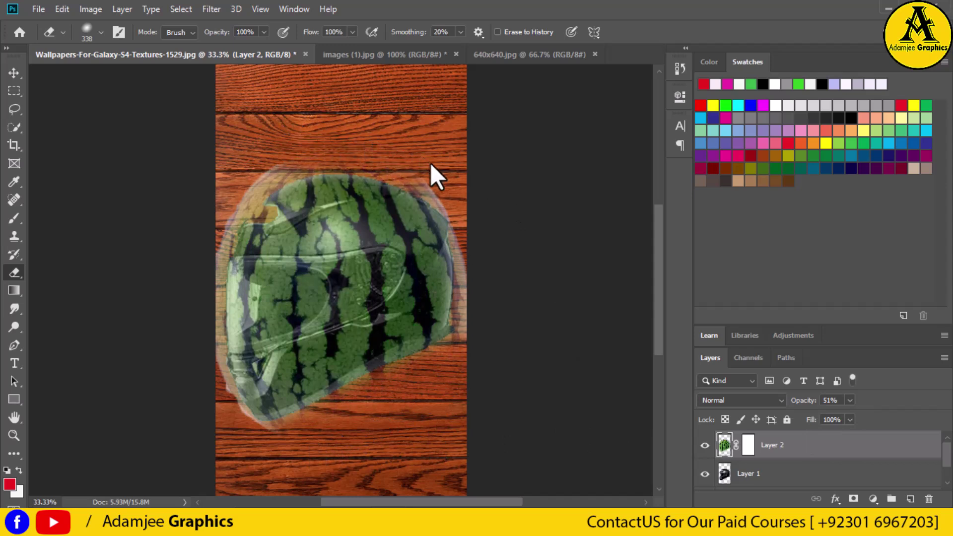
mouse_move(430, 162)
mouse_down()
mouse_move(443, 172)
mouse_move(387, 153)
mouse_up()
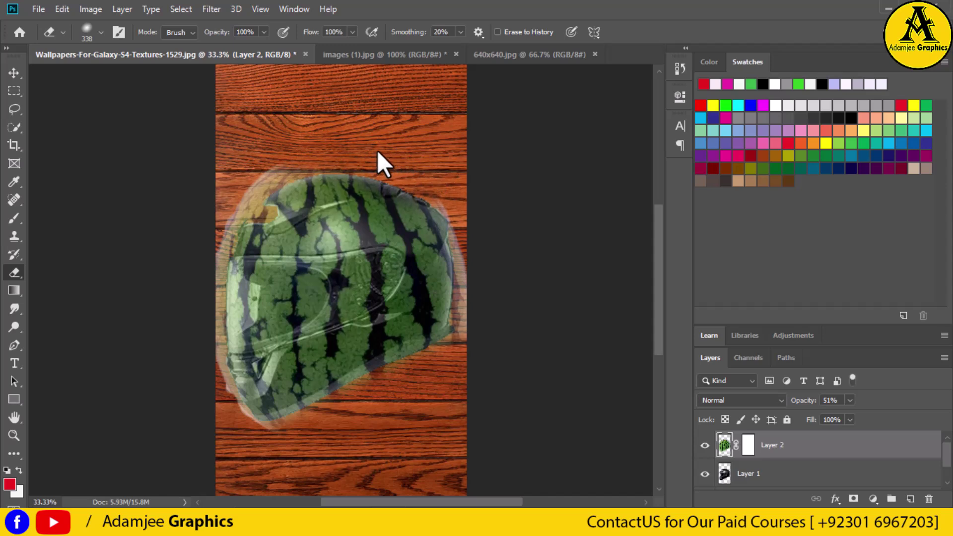
drag(312, 140, 268, 149)
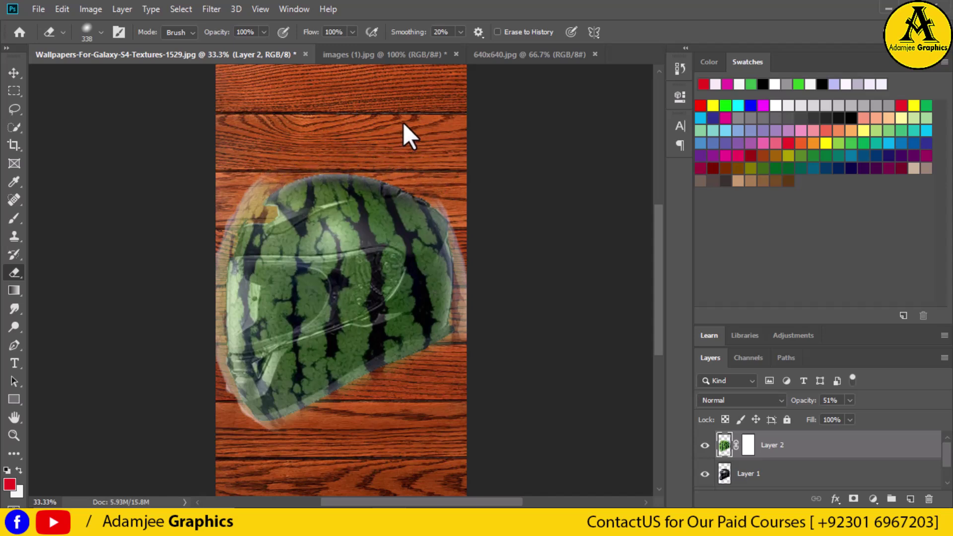
key(ctrl+z)
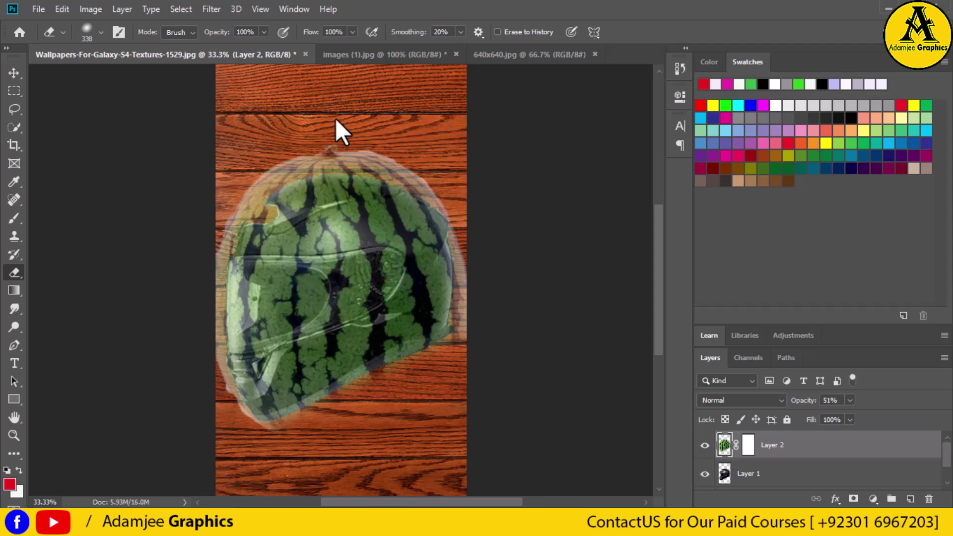
drag(334, 134, 375, 139)
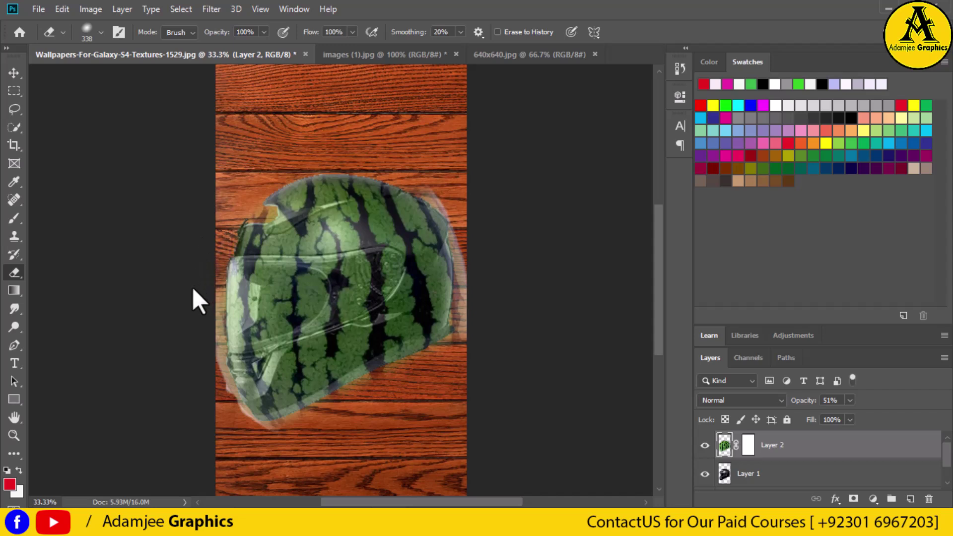
Erase watermelon left outside the helmet's left, bottom-left and right edges, undoing an over-erase along the top.
drag(191, 326, 197, 403)
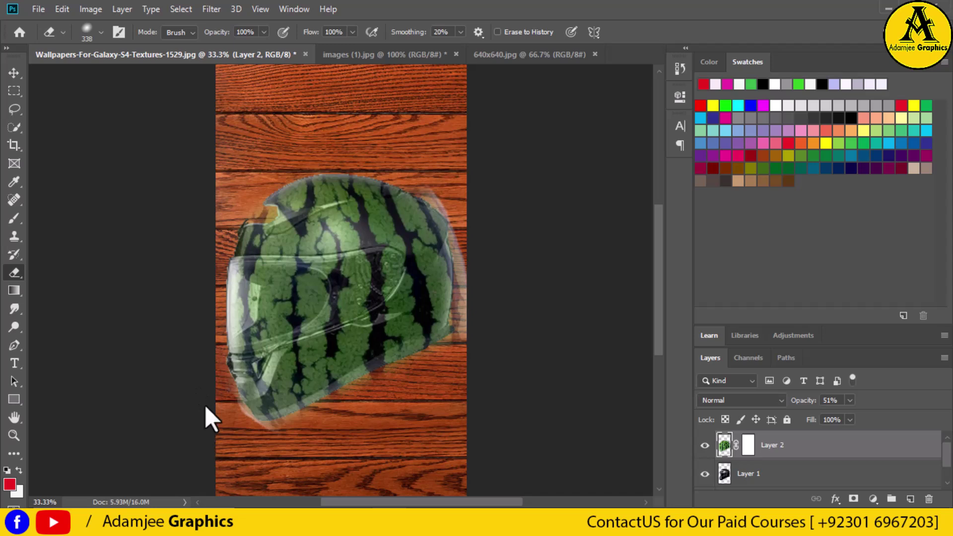
drag(205, 402, 238, 448)
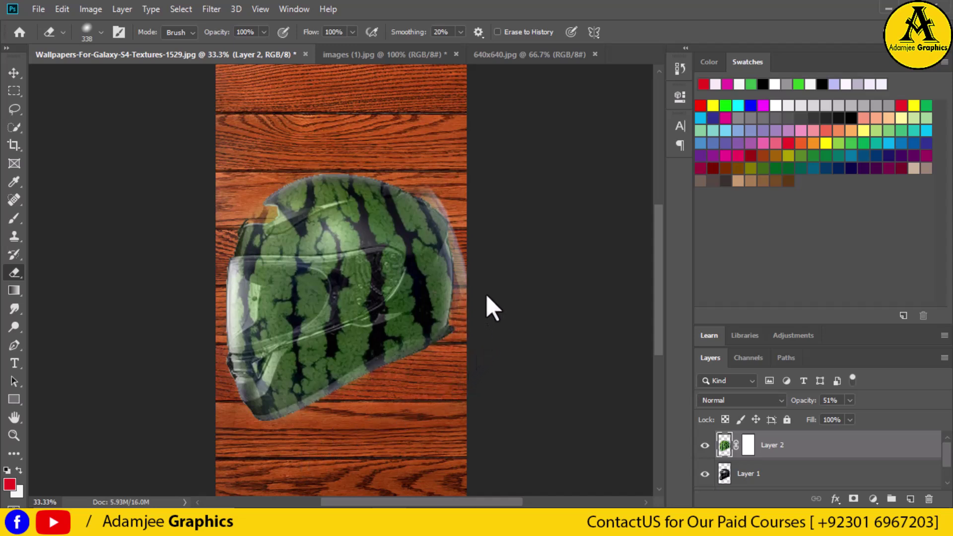
drag(487, 281, 472, 197)
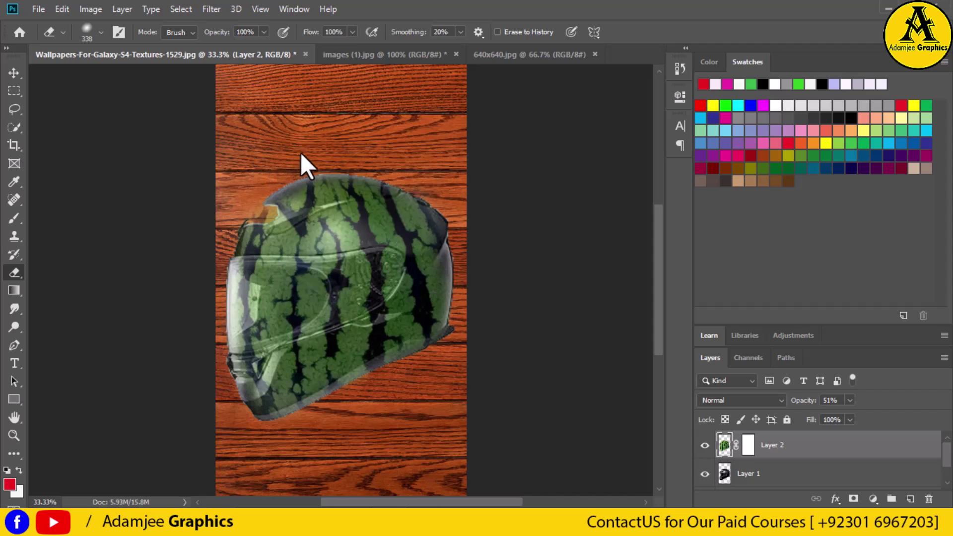
mouse_move(320, 153)
mouse_down()
mouse_move(388, 164)
mouse_move(551, 222)
mouse_up()
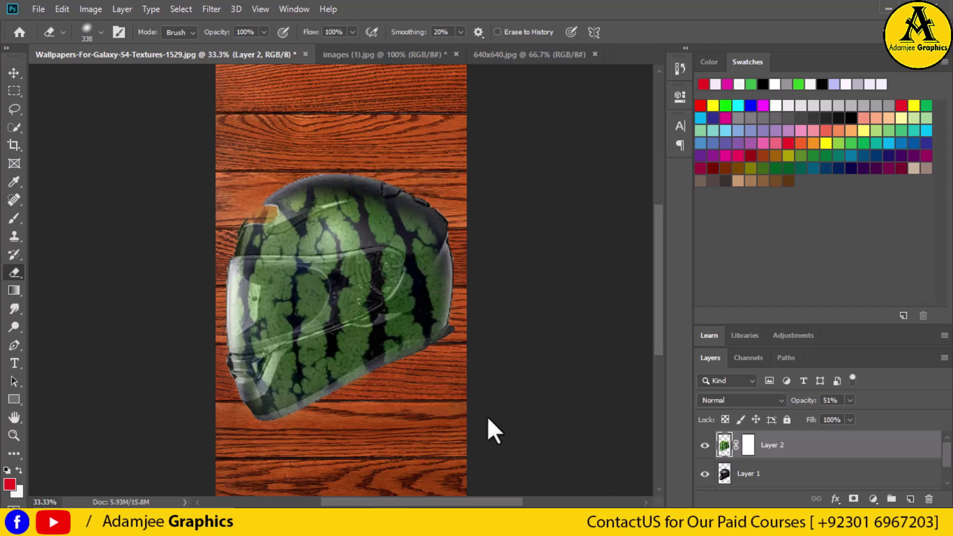
key(ctrl+z)
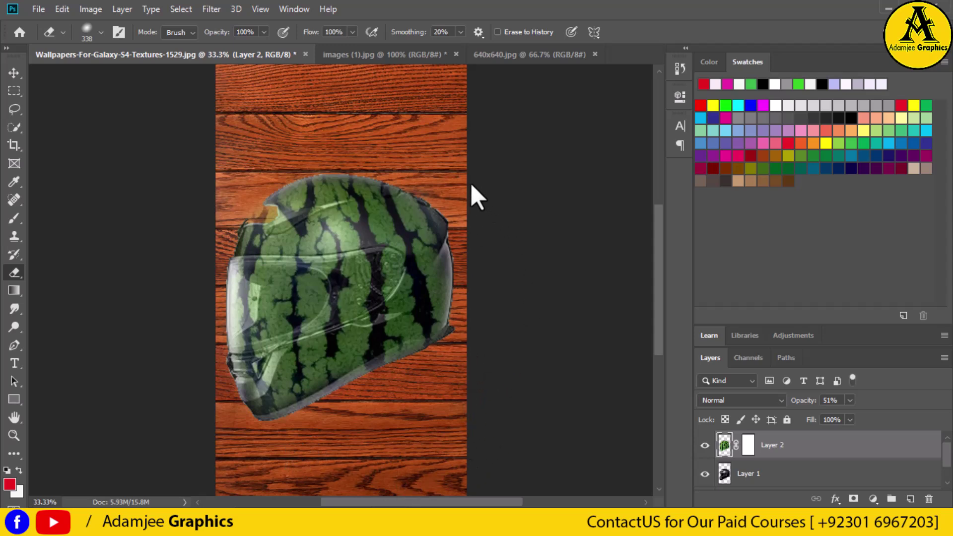
Shrink the Eraser brush to 36 px in the brush preset picker.
click(102, 31)
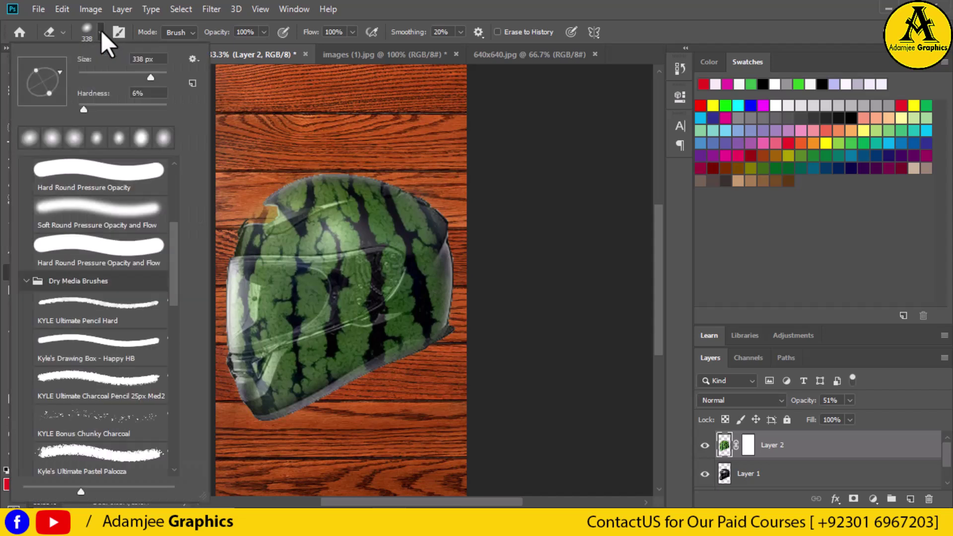
click(93, 74)
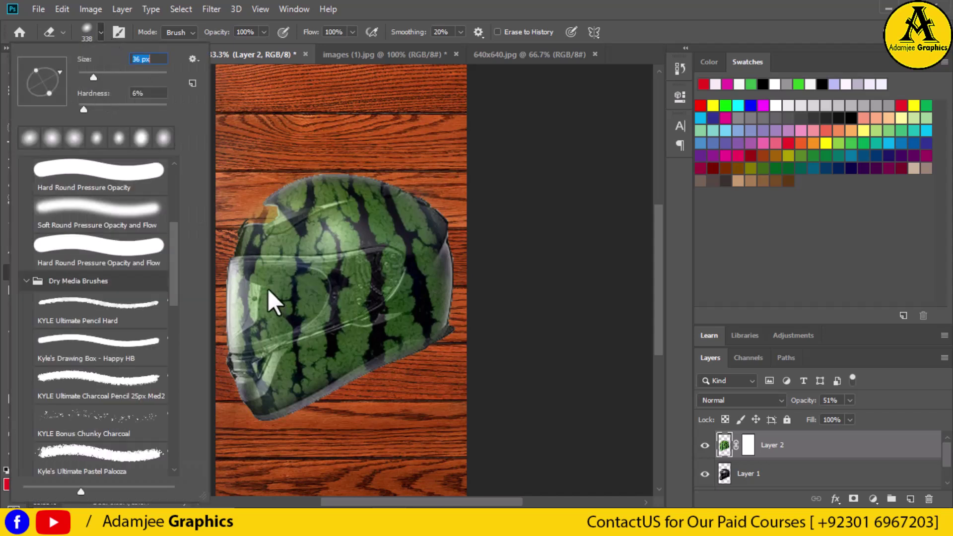
click(233, 277)
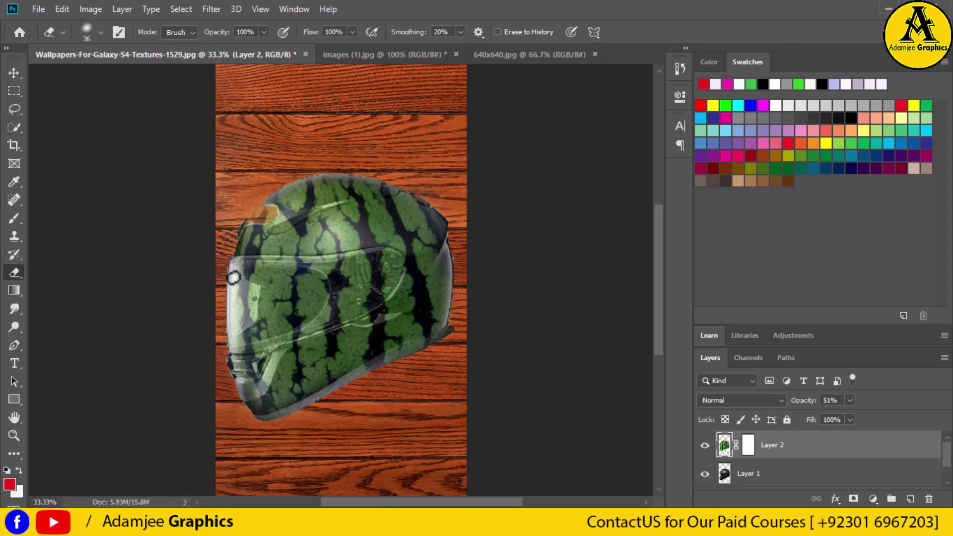
Finely erase melon texture along the visor edge and the helmet's top-left edge.
mouse_move(237, 280)
mouse_down()
mouse_move(254, 289)
mouse_move(242, 329)
mouse_move(233, 302)
mouse_move(241, 293)
mouse_move(246, 316)
mouse_move(241, 293)
mouse_move(235, 304)
mouse_move(258, 299)
mouse_move(226, 369)
mouse_move(227, 317)
mouse_up()
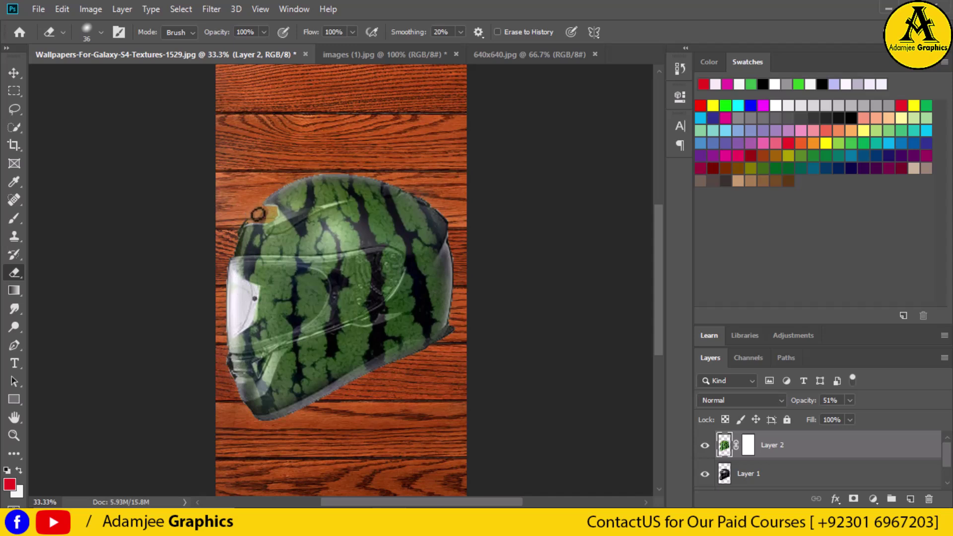
drag(250, 219, 238, 231)
mouse_move(238, 294)
mouse_down()
mouse_move(250, 318)
mouse_move(250, 308)
mouse_move(243, 298)
mouse_move(239, 315)
mouse_up()
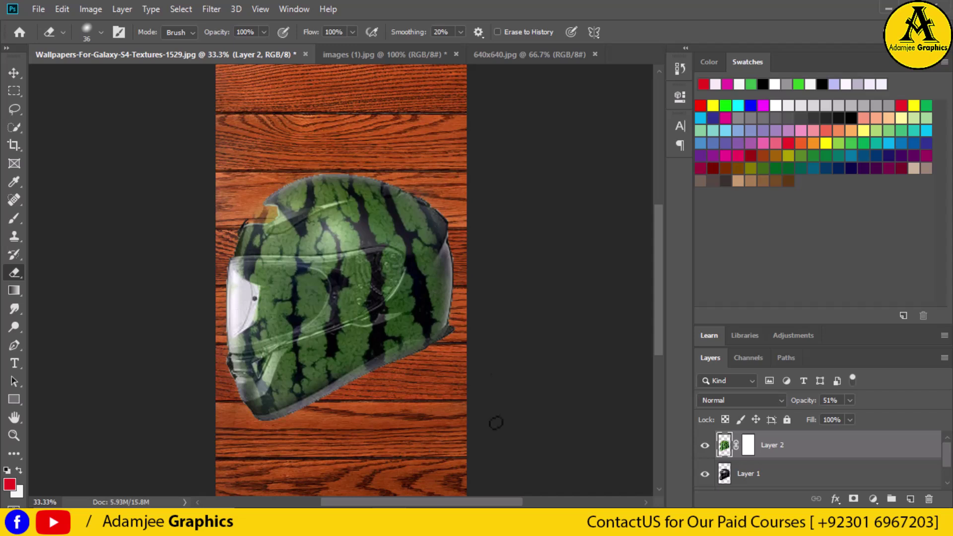